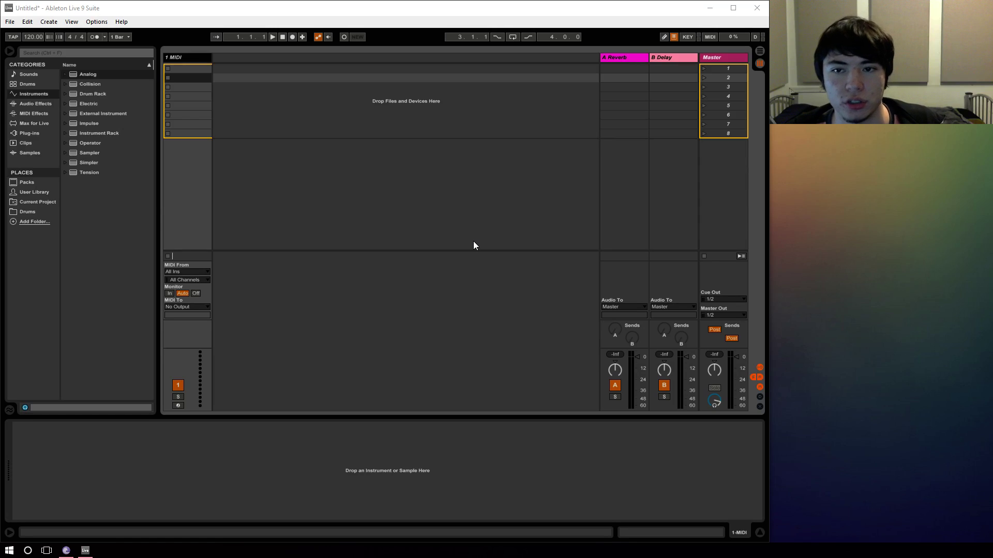
Step: Load the Analog instrument onto the first MIDI track
click(185, 68)
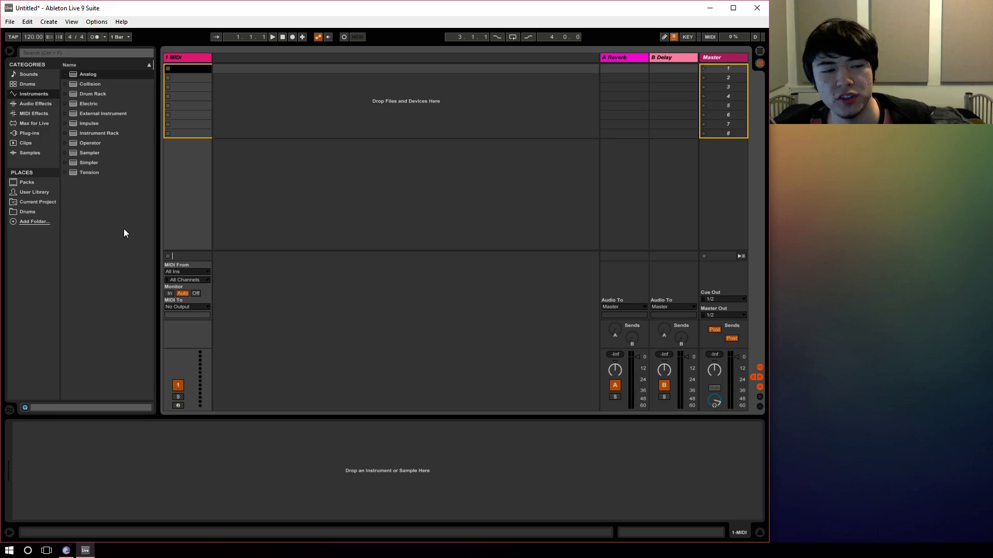
click(65, 75)
click(66, 75)
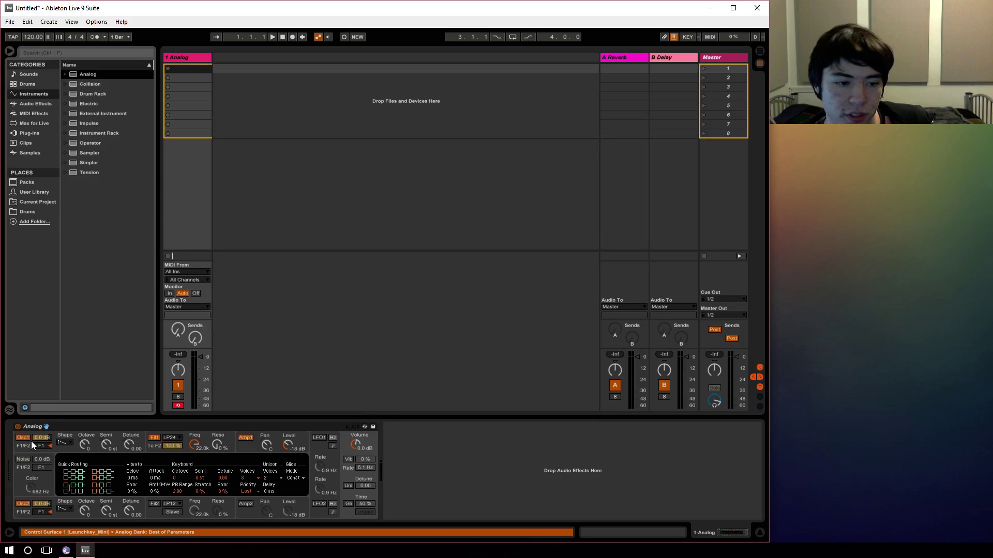
Step: Switch off both oscillators and filter 1 in Analog
click(21, 437)
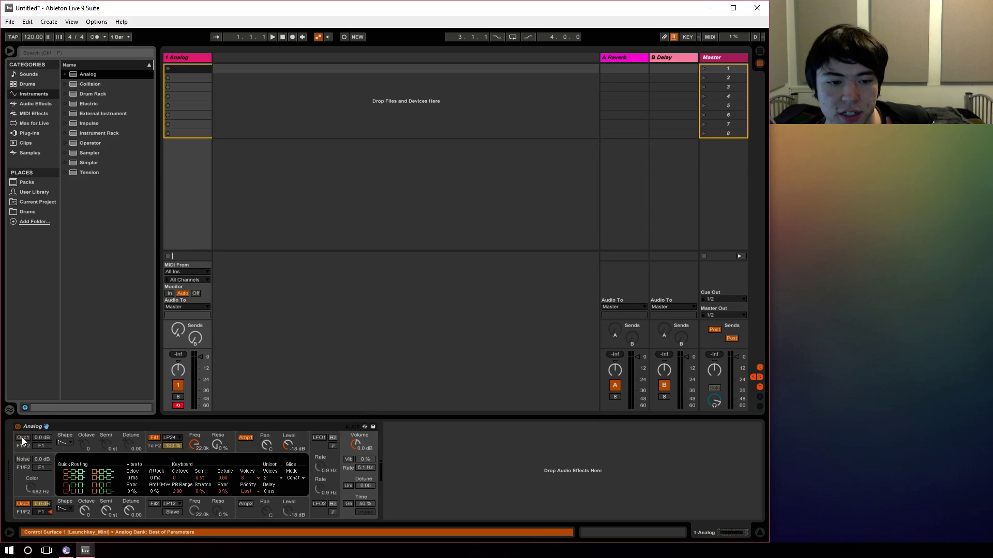
click(23, 504)
click(154, 437)
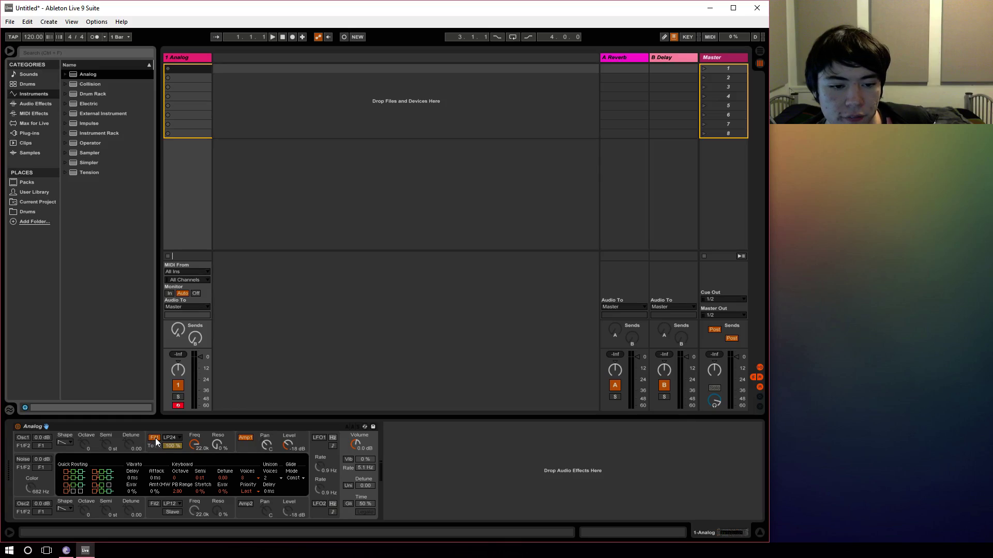
Step: Enable Analog's noise generator, raise its color to 22.0 kHz and audition the sound
click(24, 460)
drag(29, 489, 30, 437)
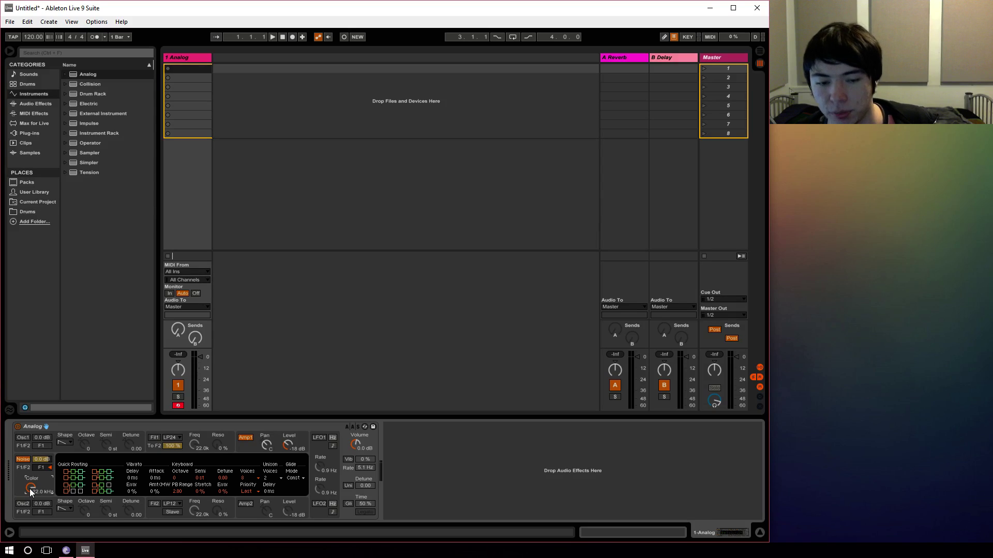
key(a)
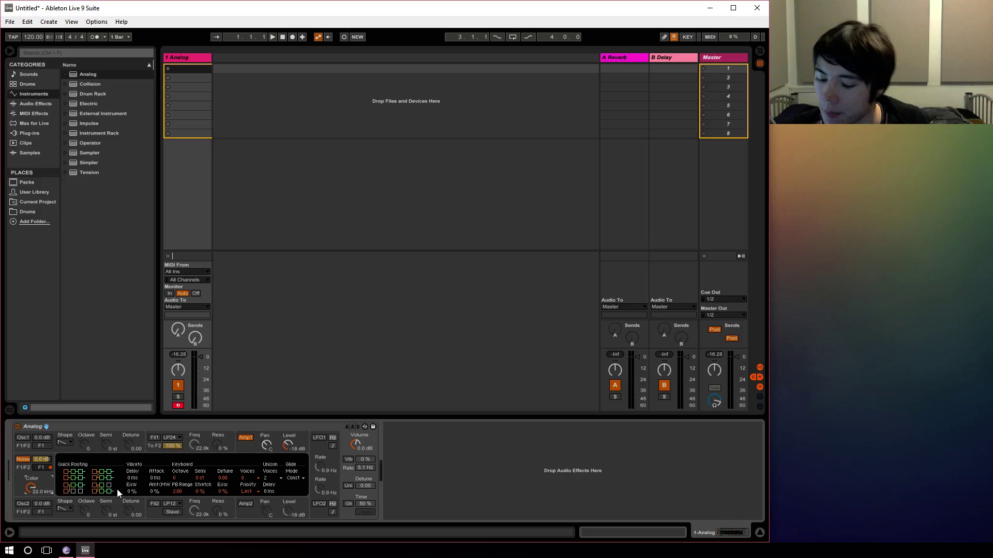
key(a)
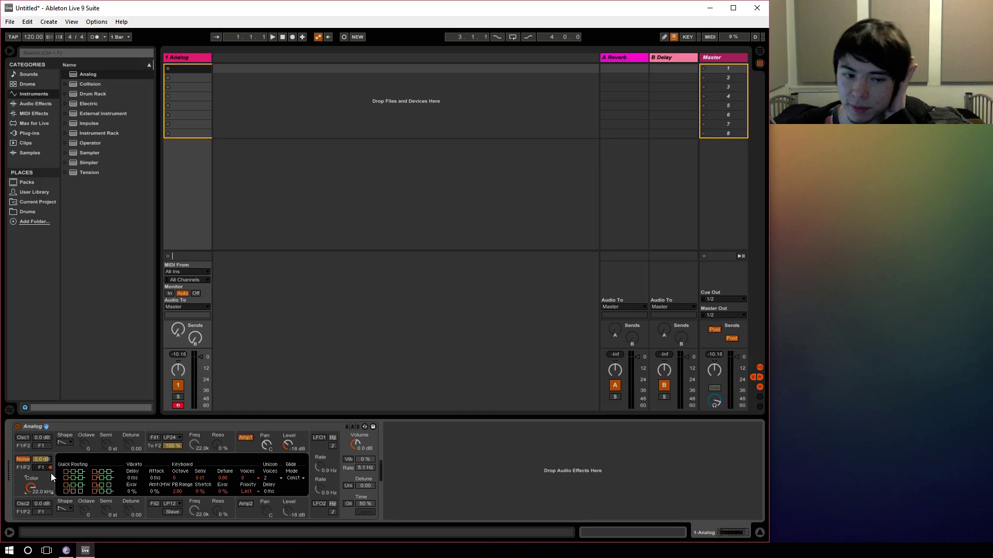
Step: Shape the Amp1 envelope with 1.11 s decay, full 1.00 sustain and 5 ms release, and audition it
click(246, 445)
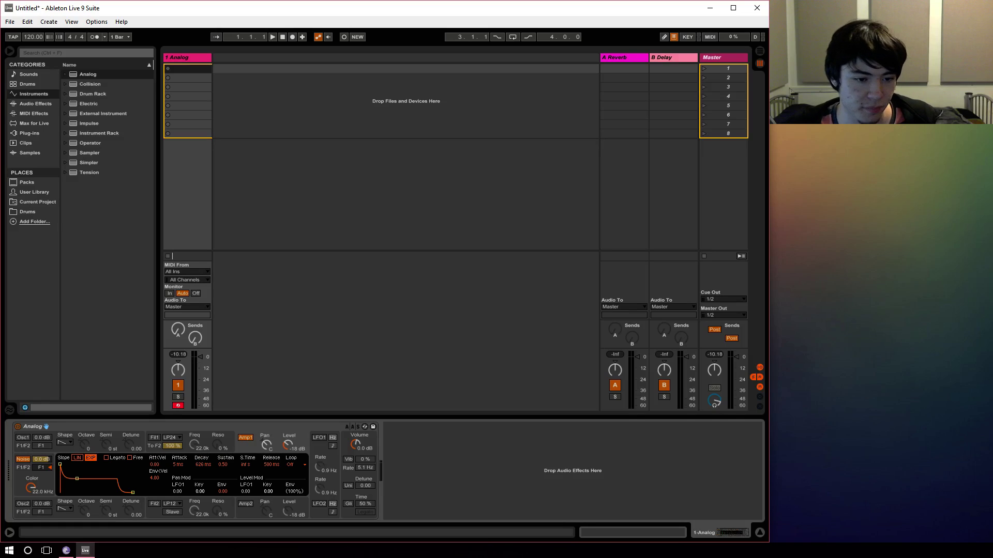
click(61, 465)
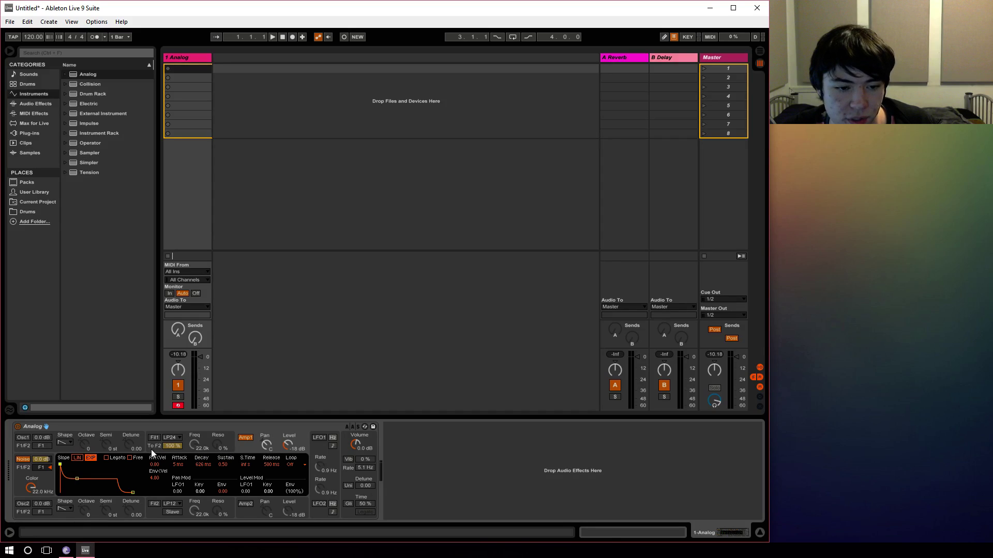
drag(76, 481, 79, 465)
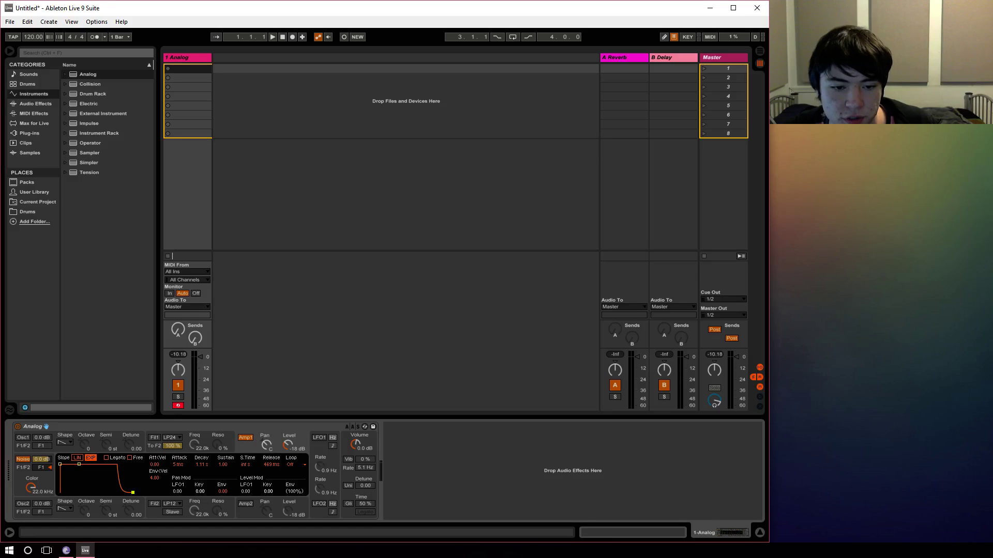
drag(133, 493, 117, 493)
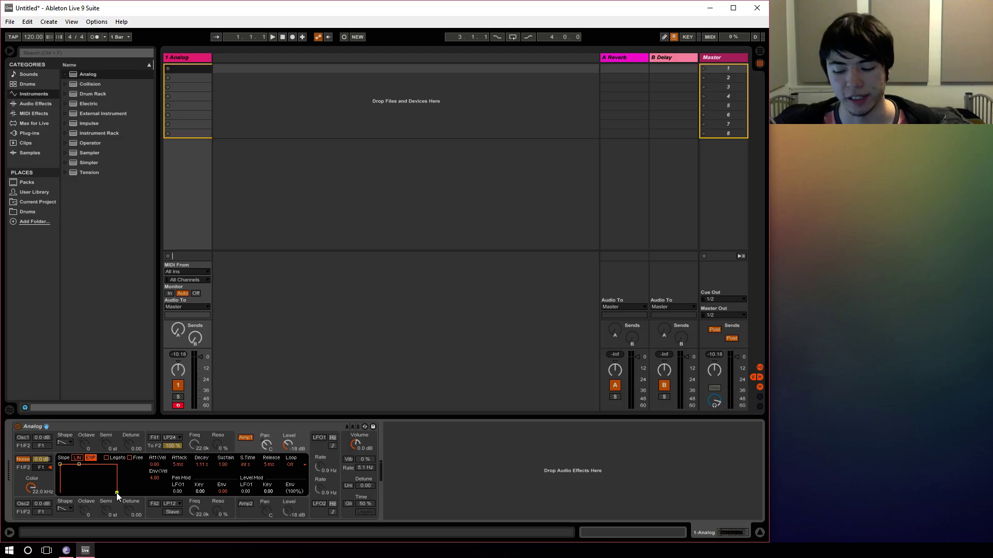
key(a)
key(a)
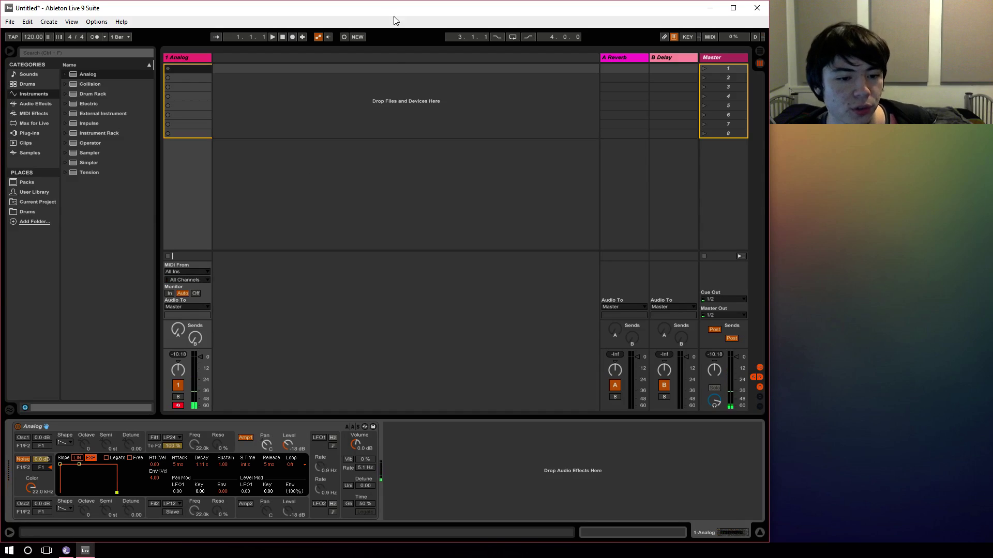
Step: Create an eight-bar MIDI clip from bar 1 to bar 9 on the Analog track in the Arrangement View
click(760, 50)
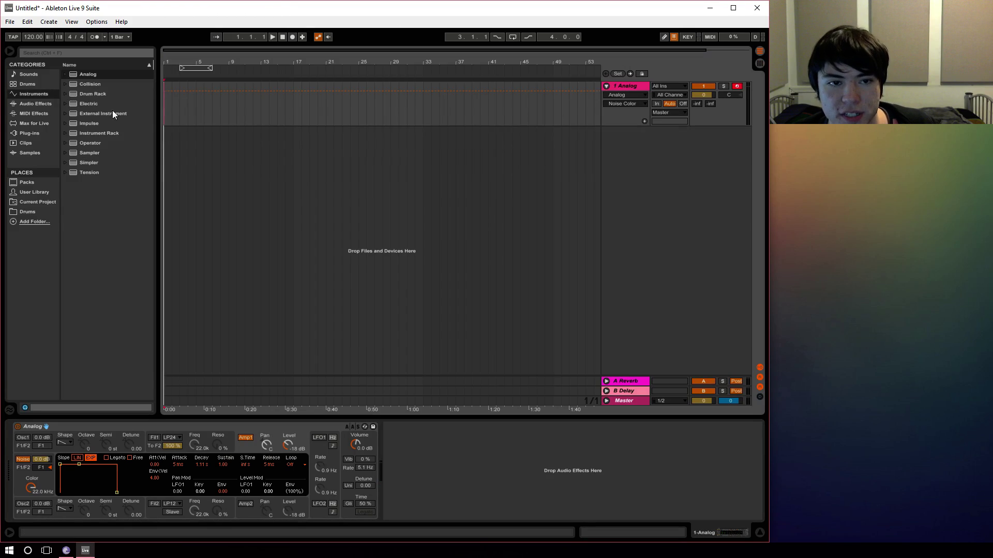
drag(163, 119, 225, 119)
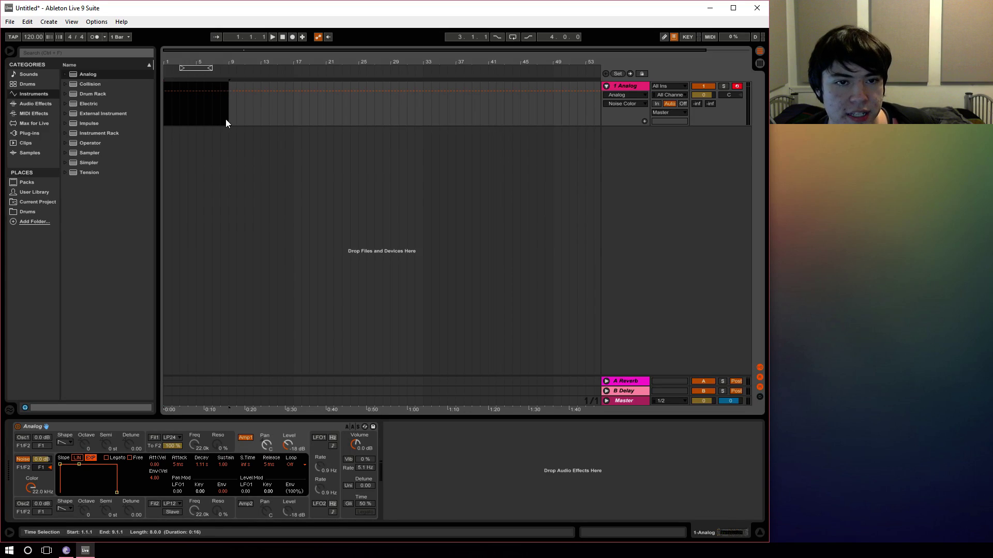
right_click(210, 106)
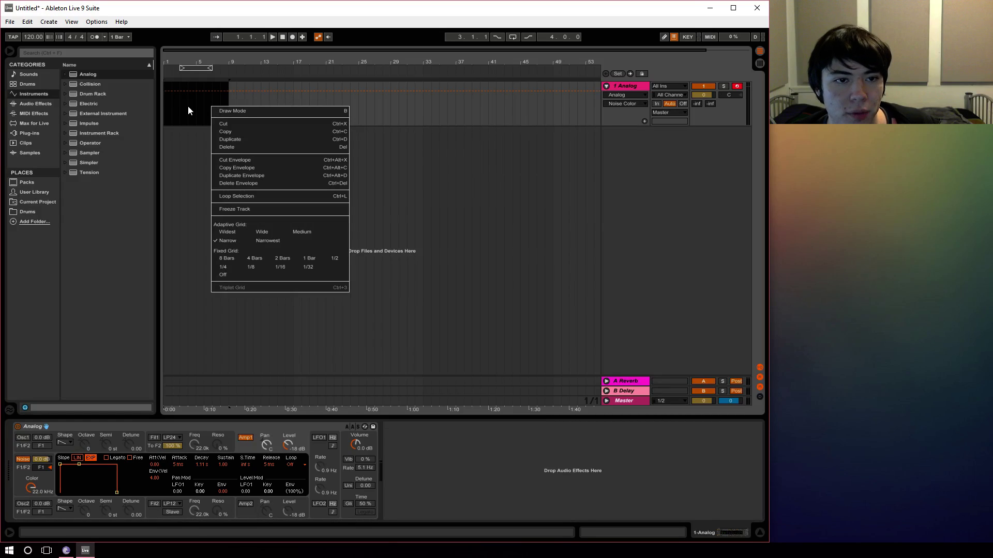
click(187, 107)
click(49, 21)
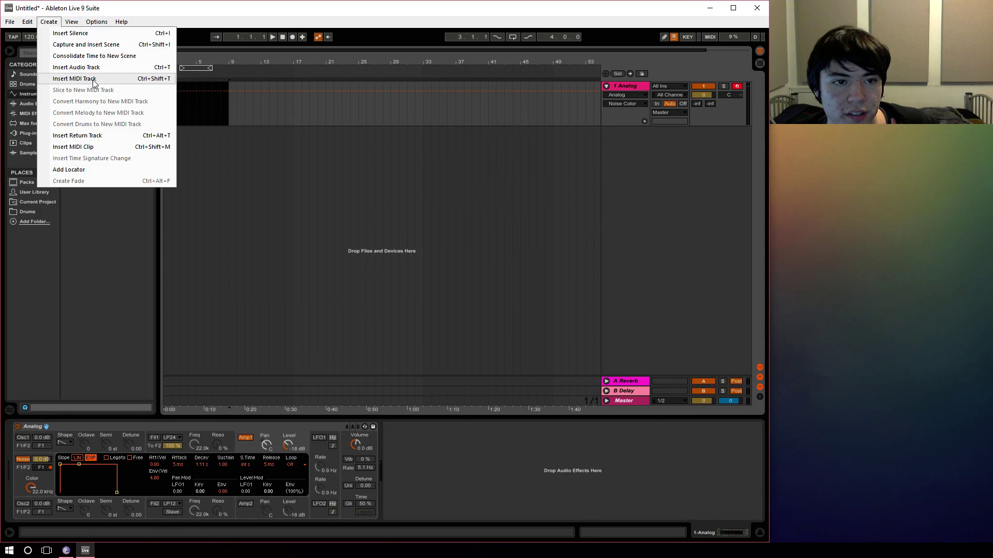
click(95, 147)
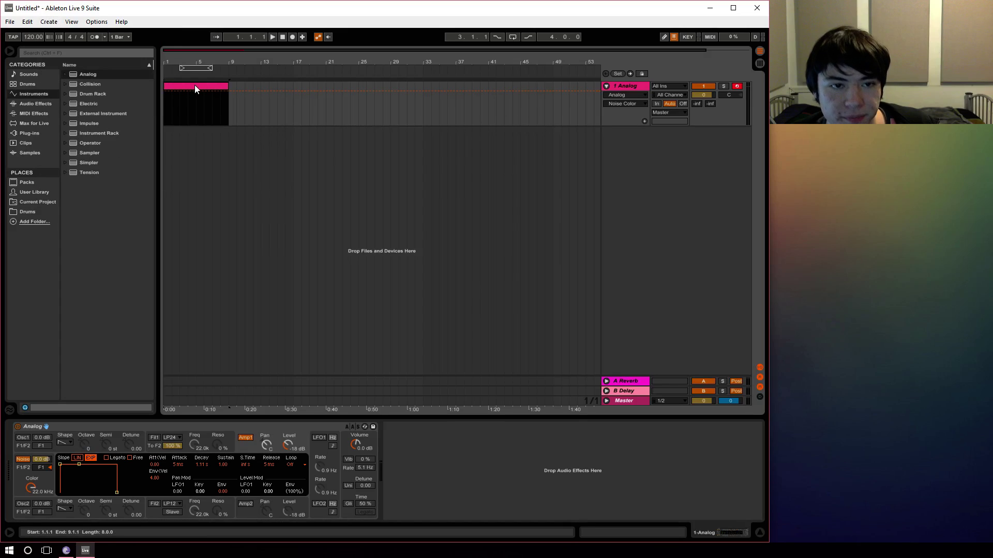
Step: Add a B2 note to the MIDI clip and extend it across all eight bars
double_click(195, 87)
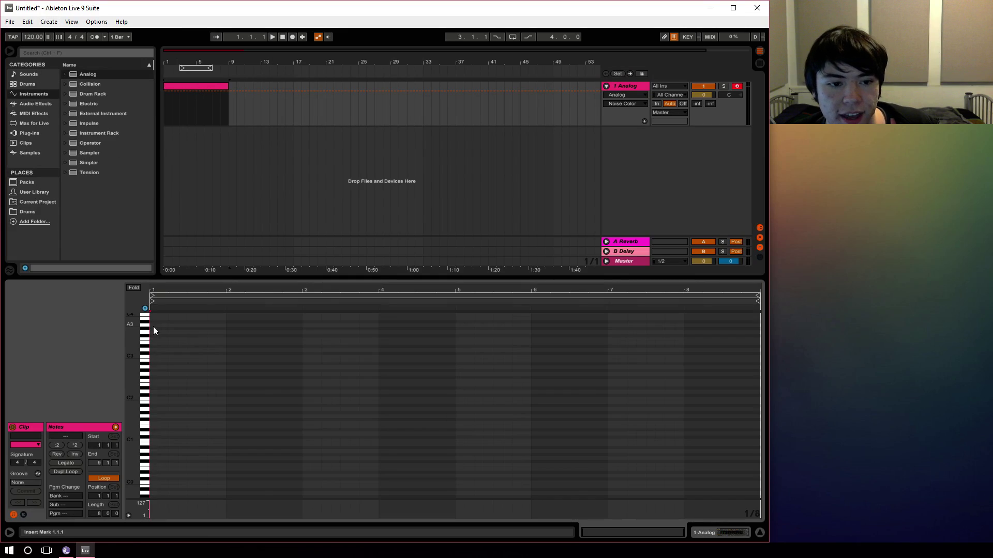
double_click(154, 358)
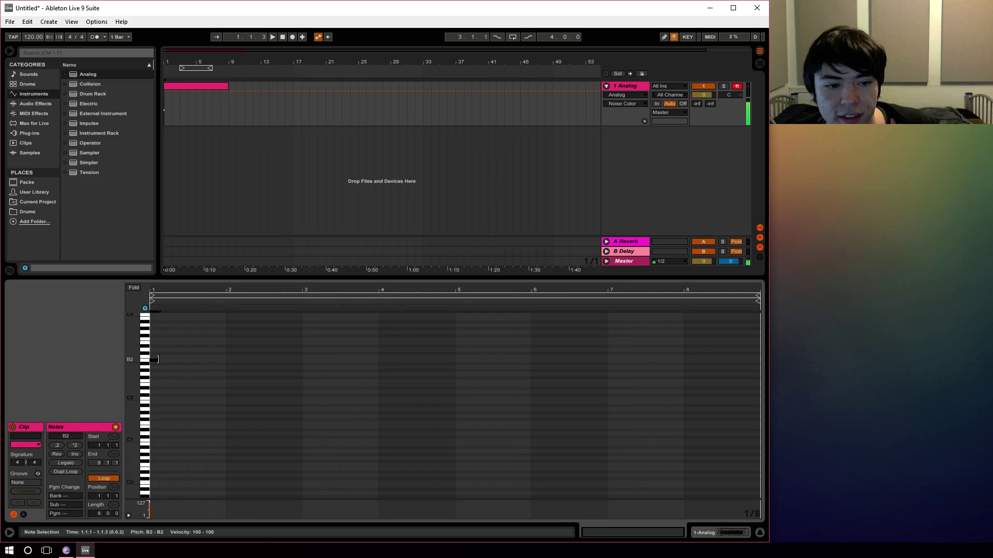
drag(158, 359, 760, 349)
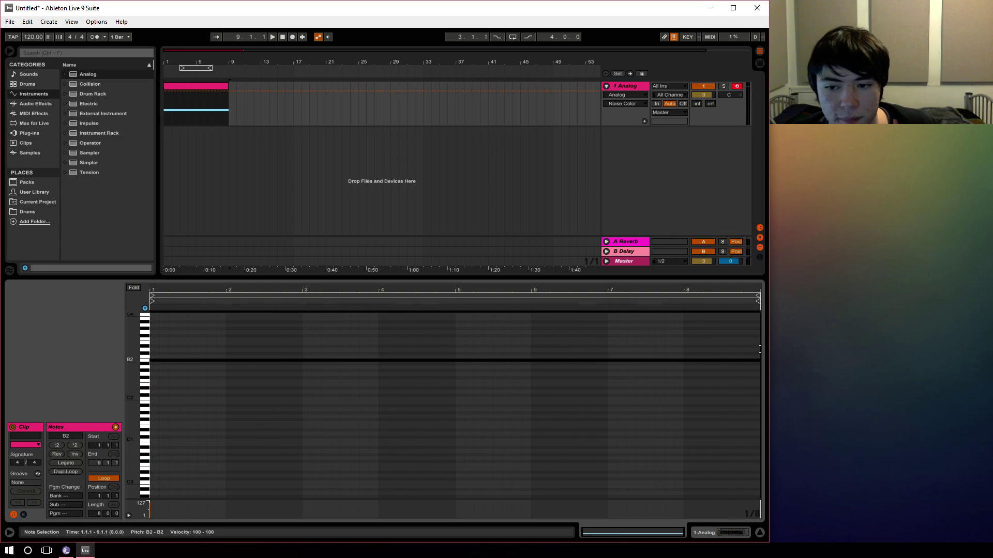
Step: Play back the noise clip and lower the Analog track's volume to about -8 dB
click(227, 332)
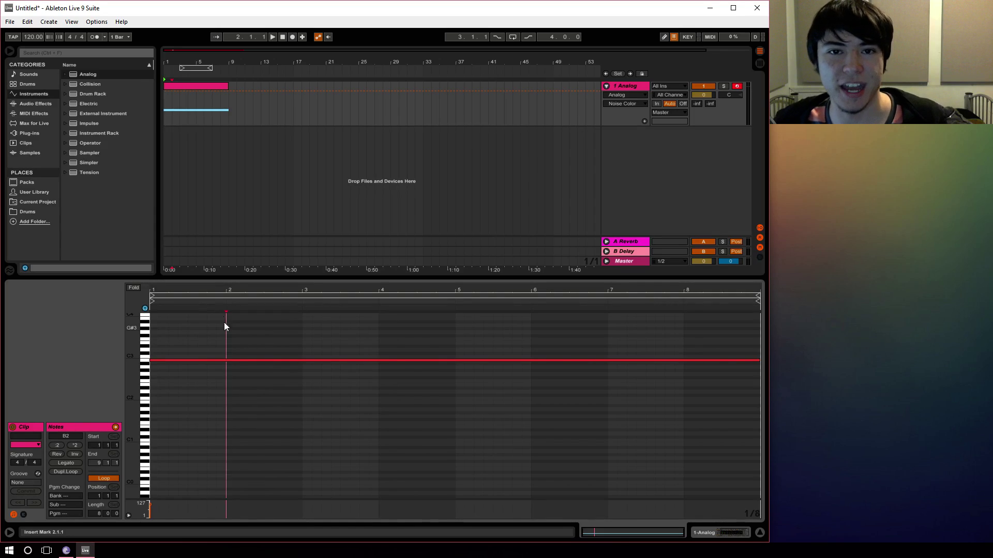
click(169, 360)
click(339, 342)
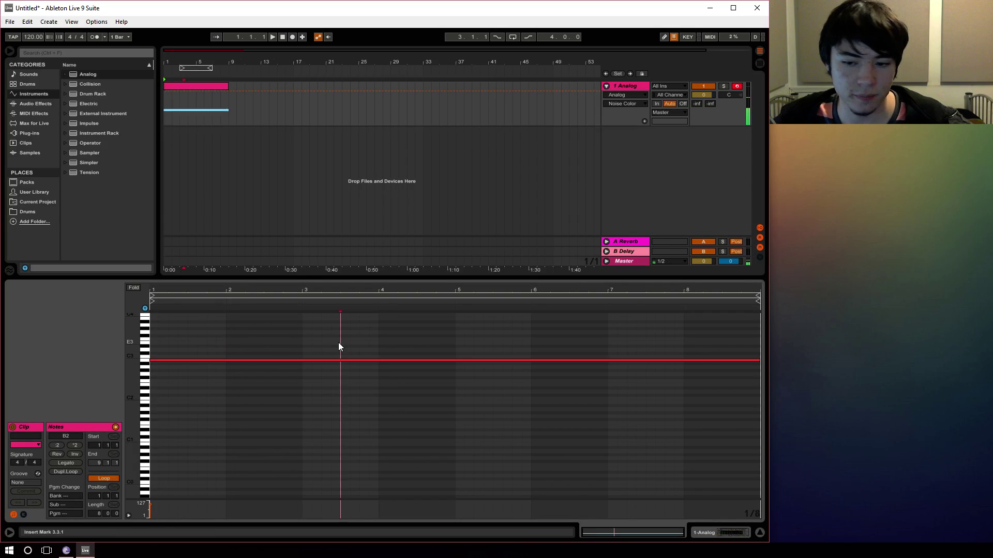
drag(708, 94, 707, 108)
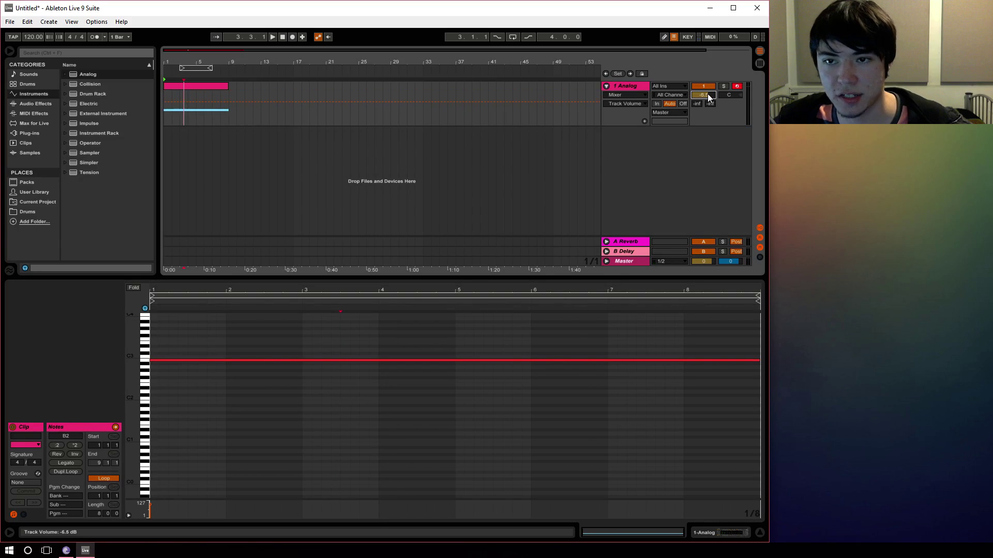
click(272, 36)
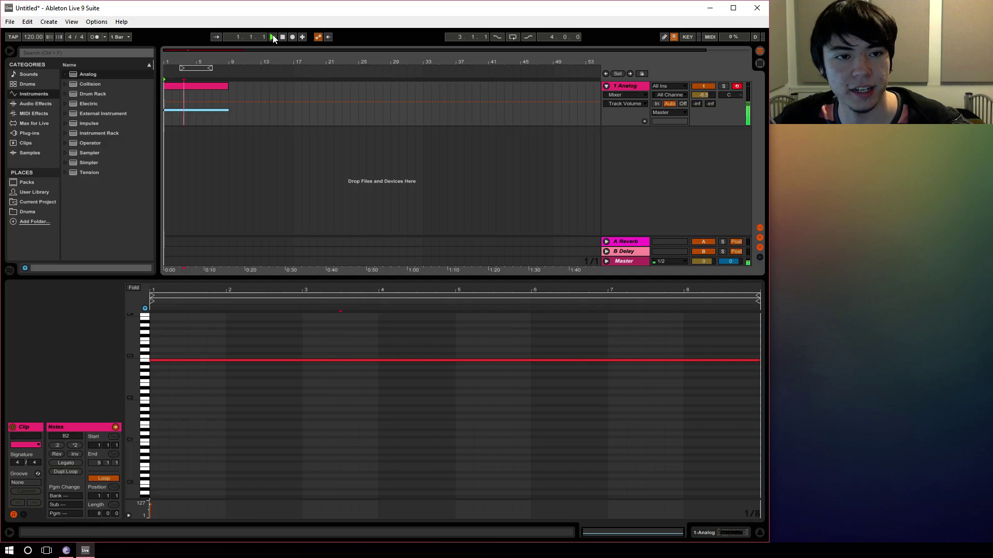
drag(704, 95, 704, 101)
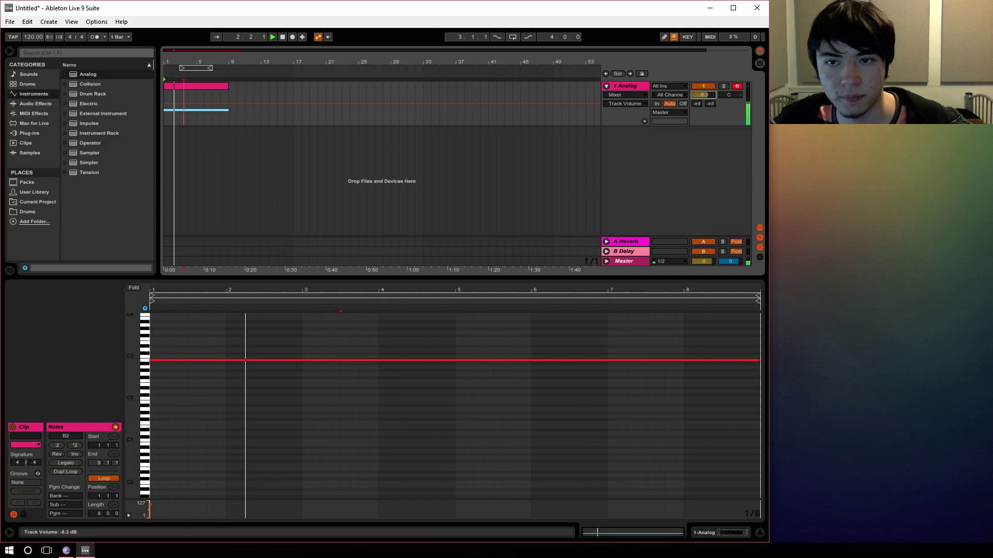
click(282, 37)
Step: Add an Auto Filter after Analog and open its low-pass cutoff to about 19.9 kHz with 11% resonance
click(229, 119)
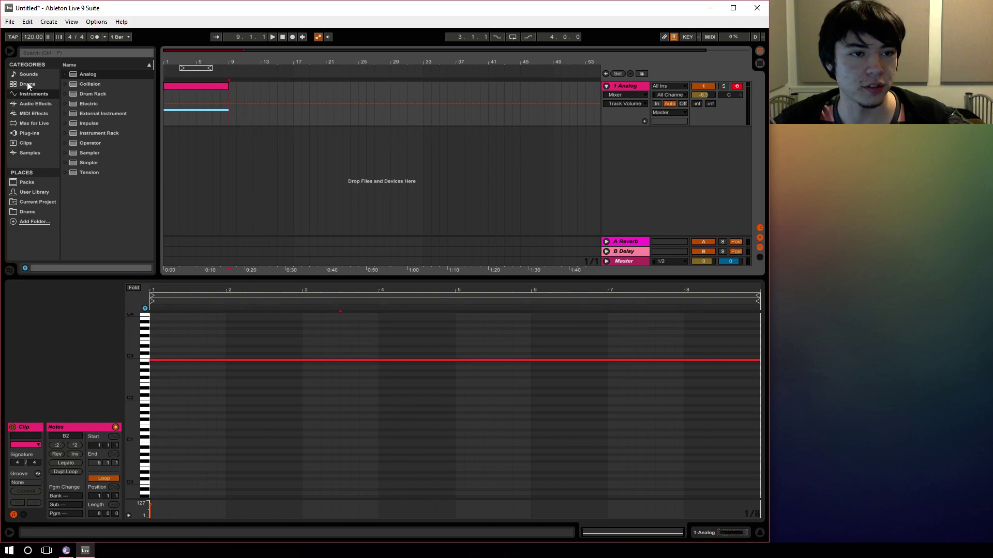
click(34, 102)
drag(103, 94, 230, 117)
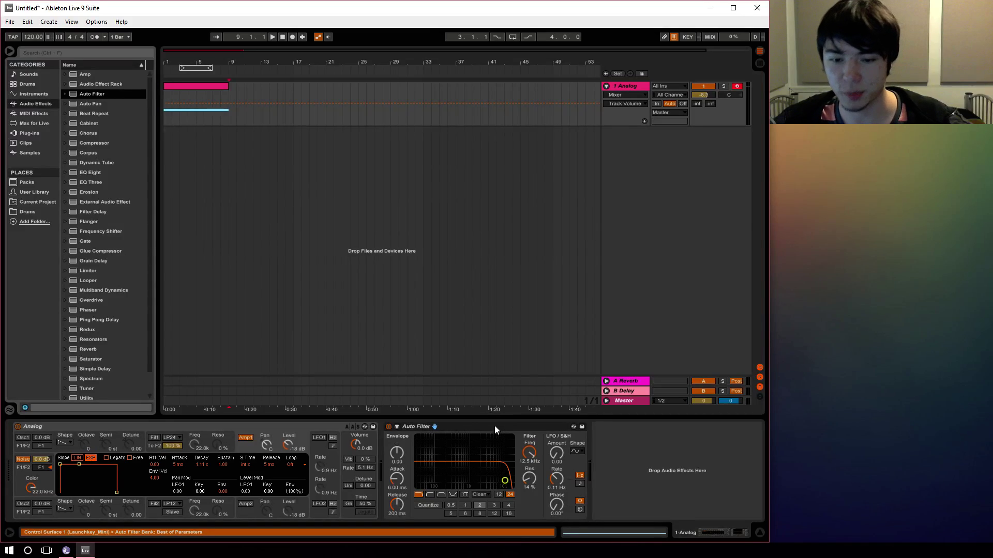
drag(511, 482, 529, 444)
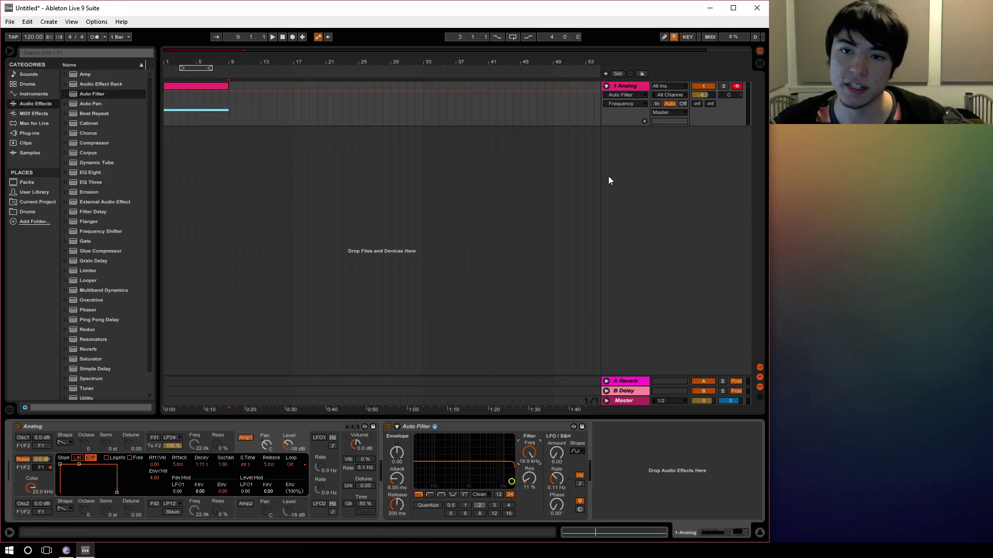
mouse_move(531, 449)
mouse_down()
mouse_move(531, 459)
mouse_move(530, 448)
mouse_up()
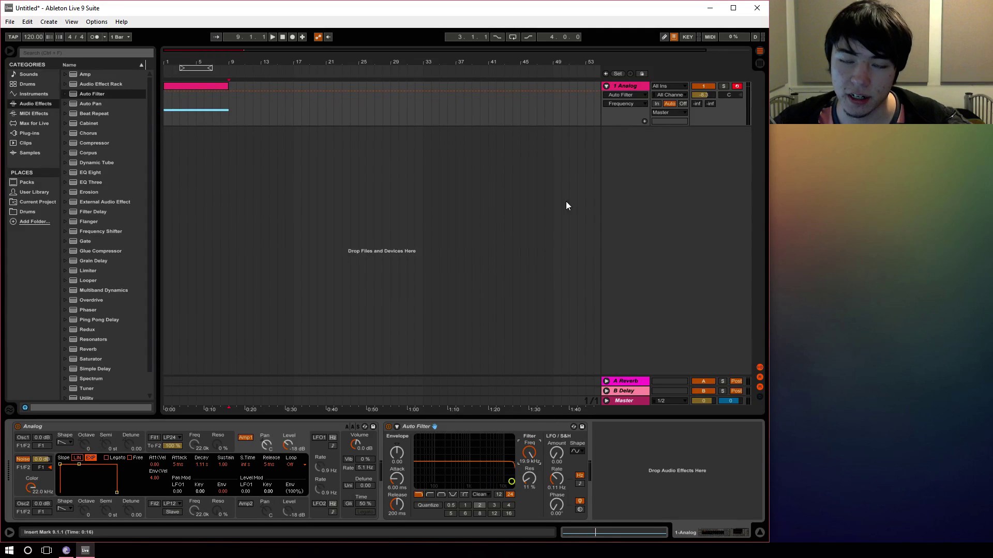
Step: Show the Auto Filter's Frequency automation on the Analog track
click(622, 104)
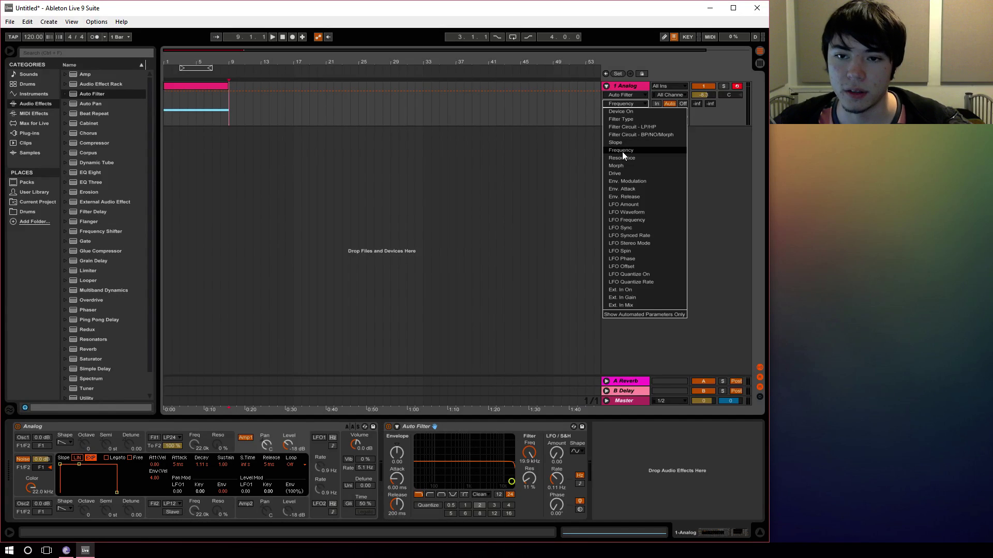
click(623, 151)
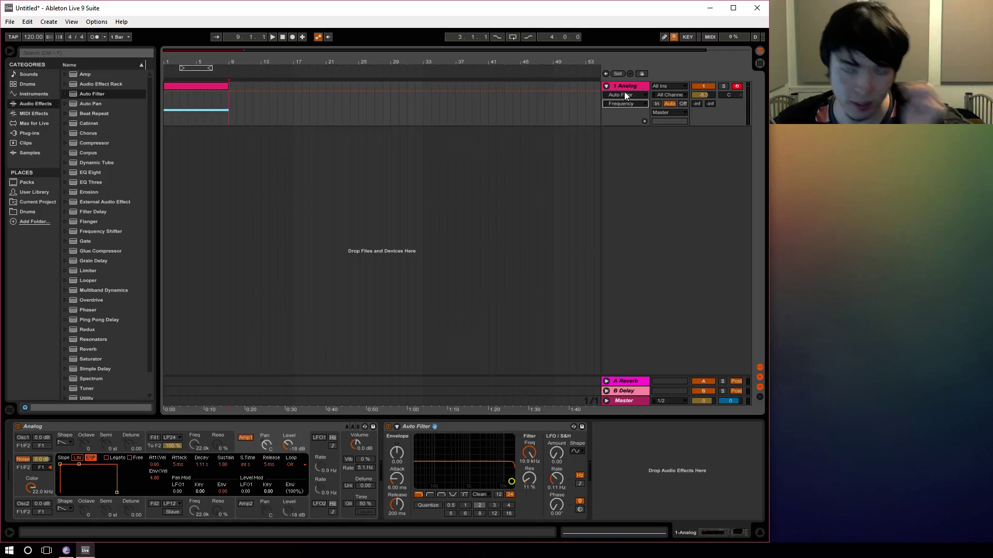
click(627, 95)
click(619, 121)
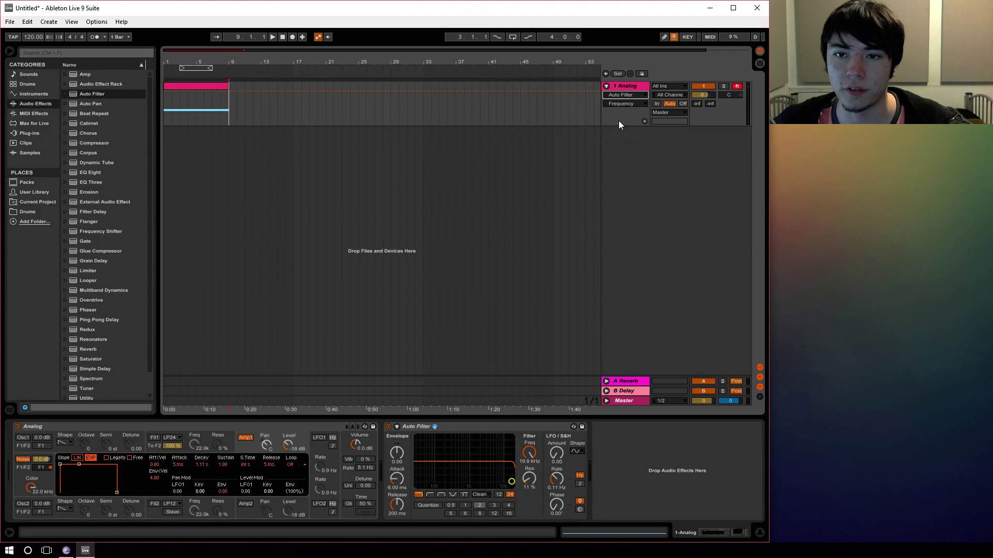
click(619, 96)
click(622, 115)
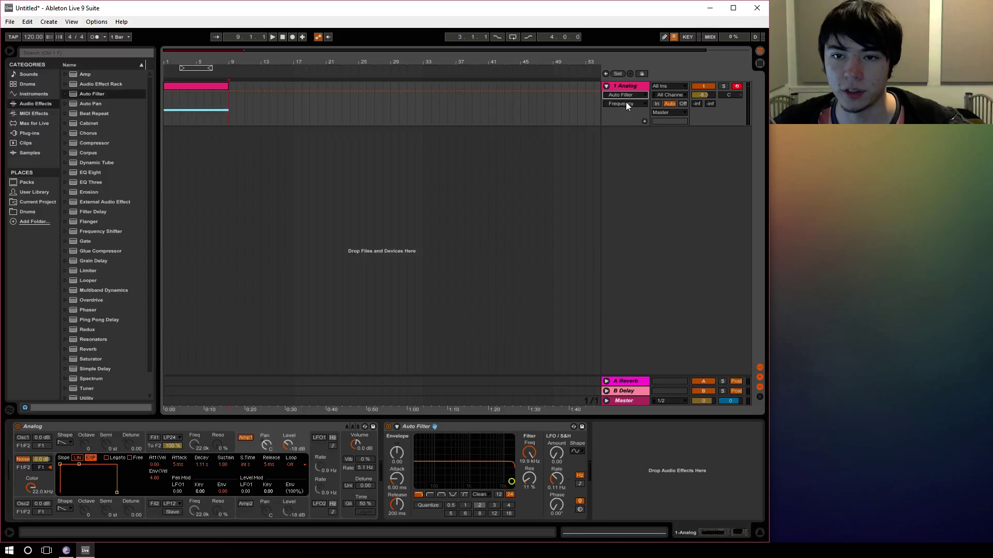
click(625, 103)
click(623, 150)
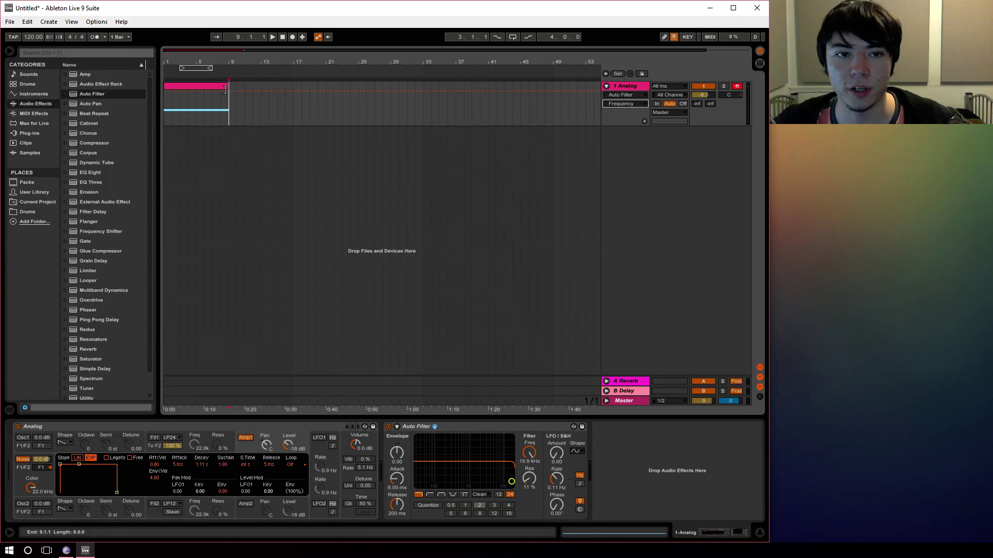
click(198, 90)
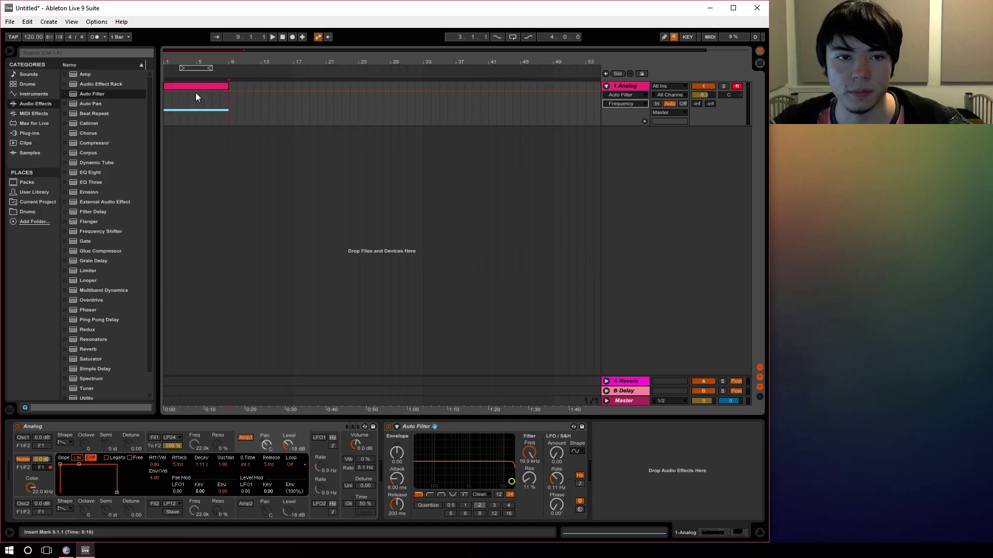
Step: Draw the filter frequency automation rising from minimum at bar 1 to its peak at bar 5, then falling to minimum at bar 9
click(197, 92)
drag(237, 61, 461, 124)
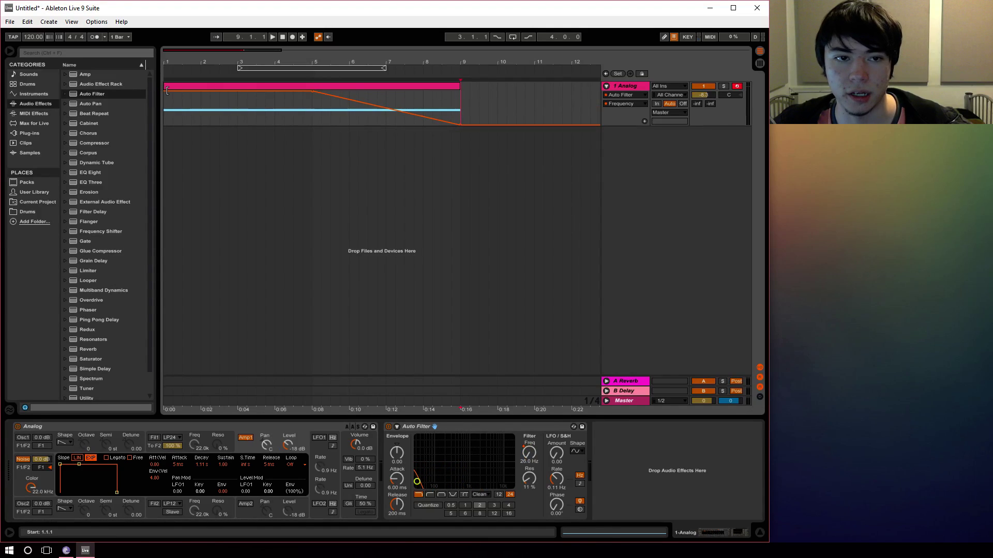
drag(165, 92, 165, 125)
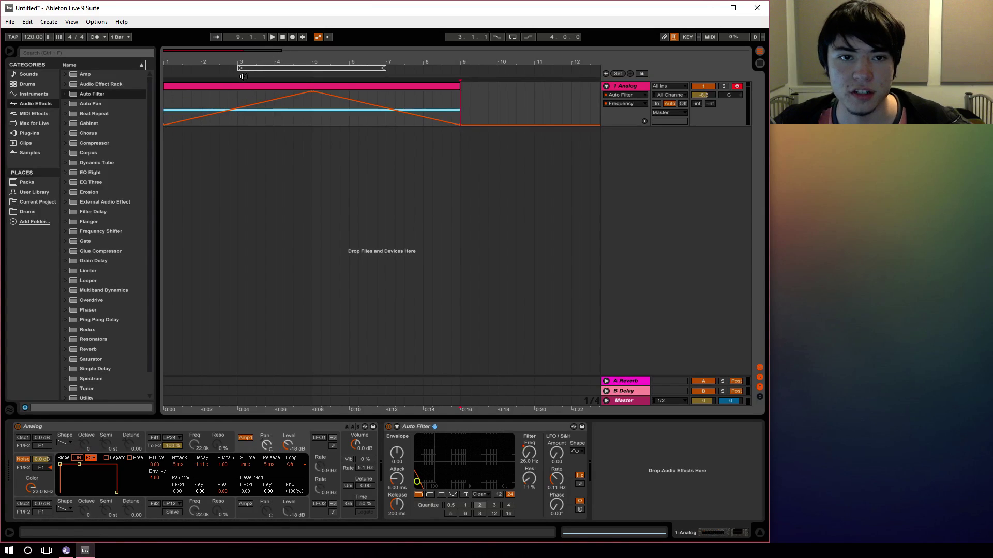
Step: Check the Auto Filter's cutoff along the automation curve at bars 1, 5 and 9
drag(194, 98, 342, 111)
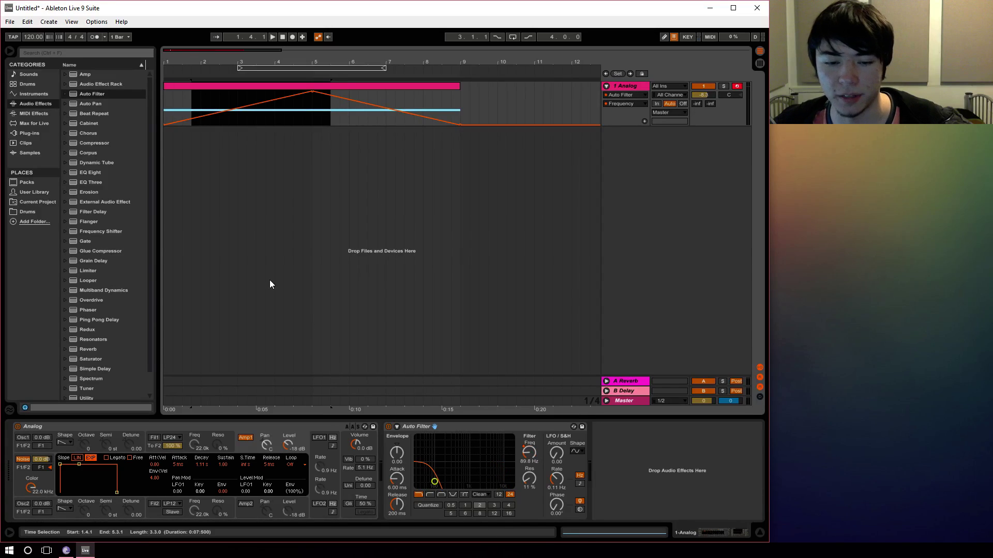
click(297, 113)
click(312, 108)
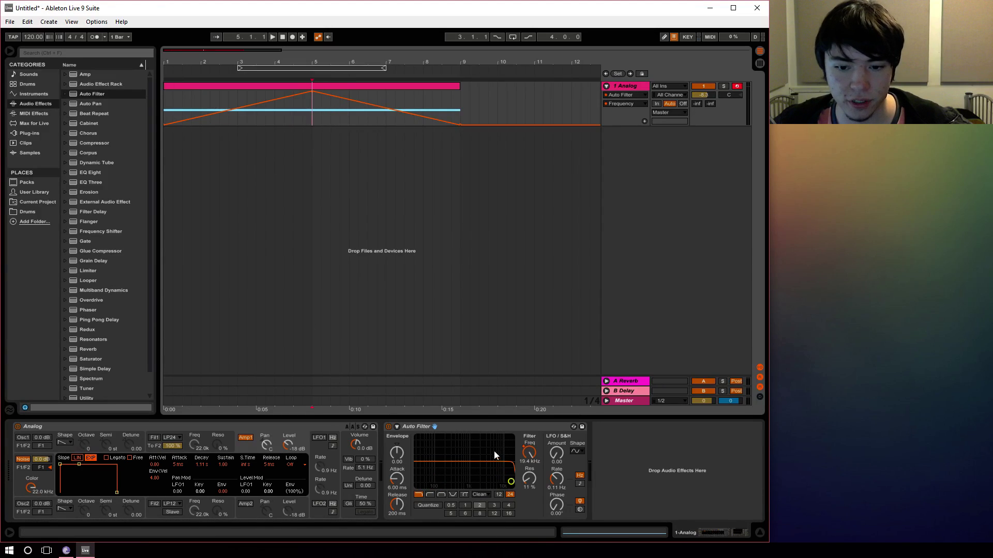
click(165, 110)
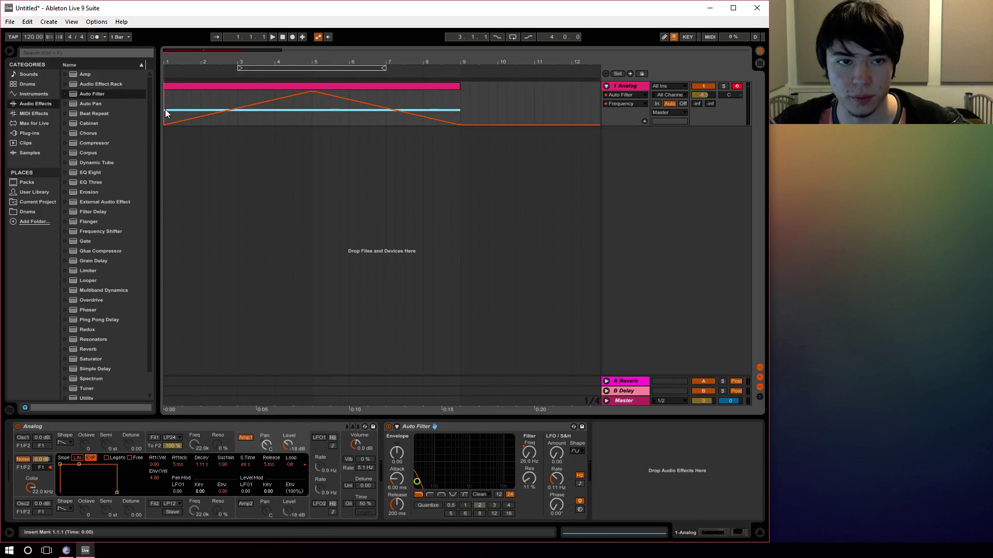
drag(167, 113, 368, 115)
click(458, 114)
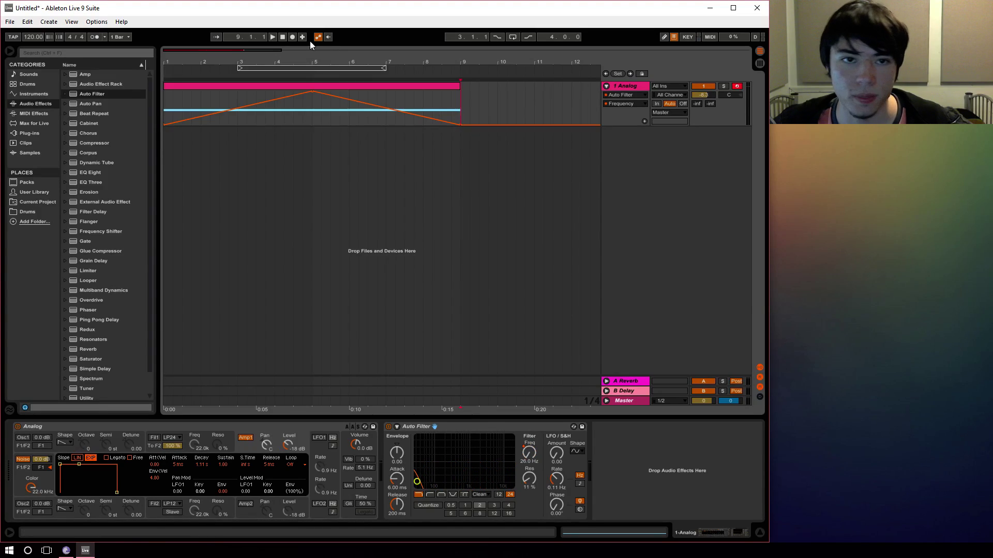
Step: Play back the automated noise sweep from the start and return to bar 1
click(283, 37)
click(272, 37)
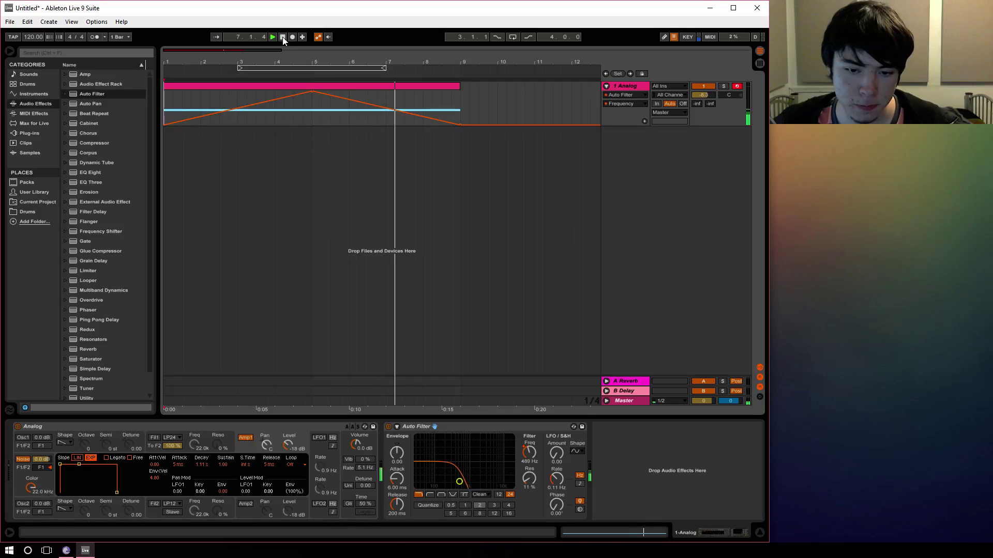
double_click(283, 37)
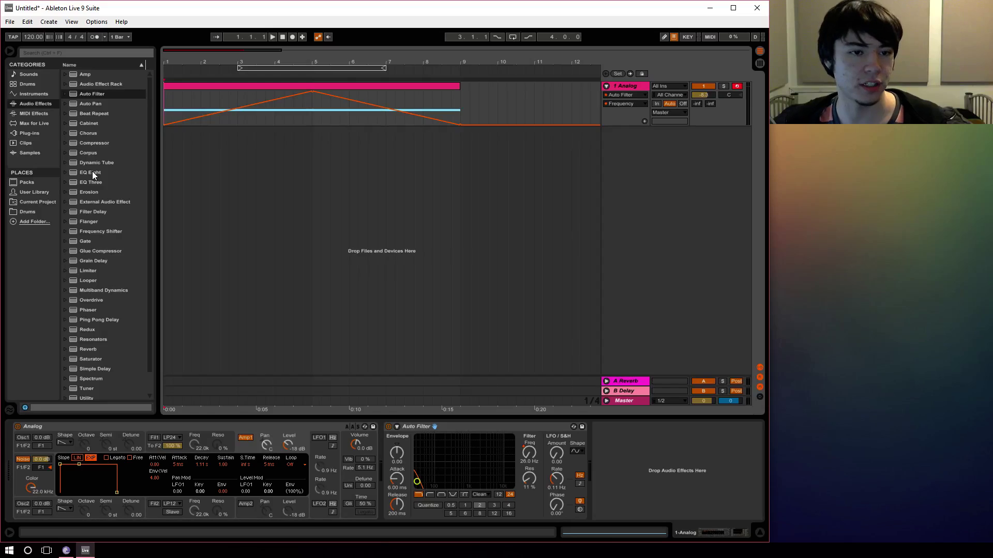
Step: Insert an EQ Eight between Analog and Auto Filter with only band 1 active as a low cut at about 440 Hz
drag(86, 172, 379, 461)
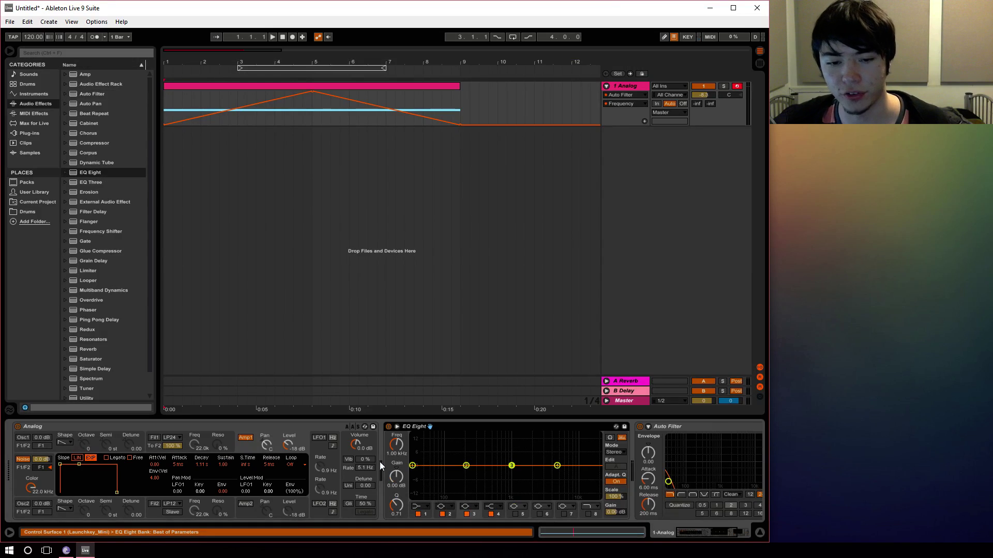
click(420, 506)
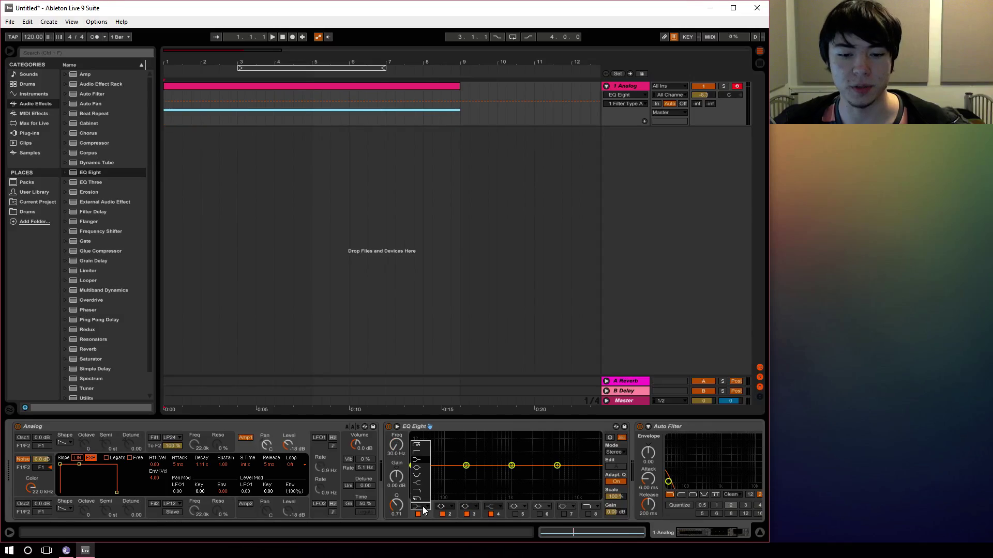
click(421, 448)
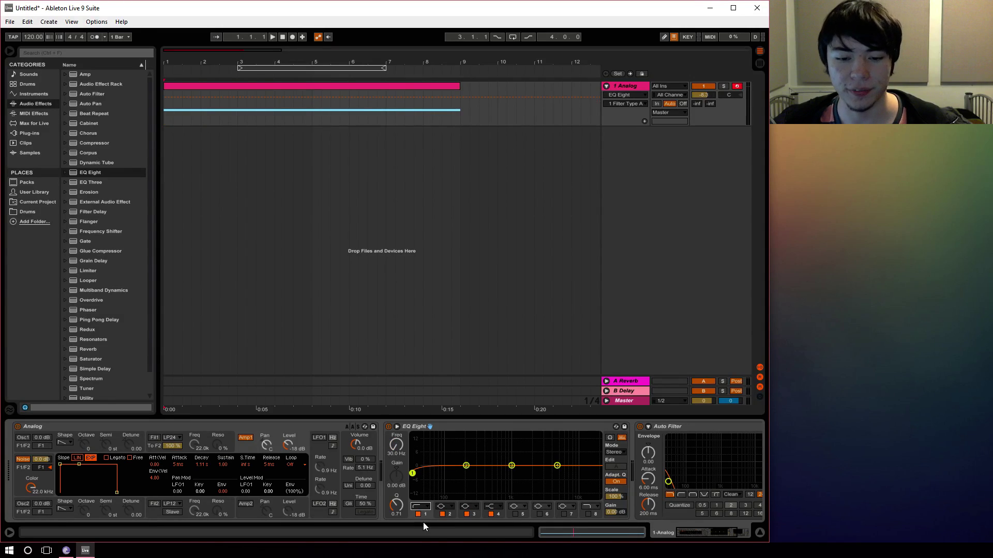
click(467, 514)
click(491, 514)
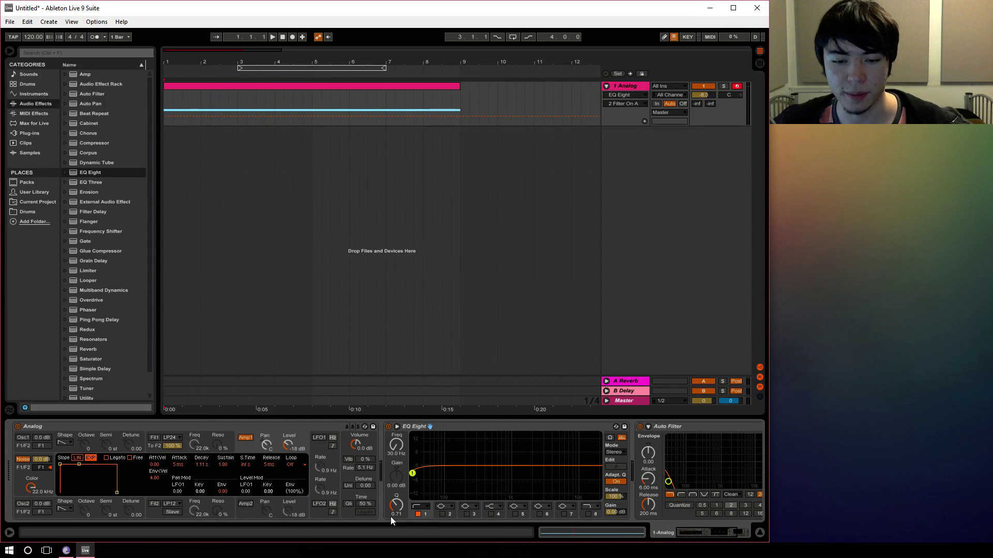
drag(412, 473, 489, 472)
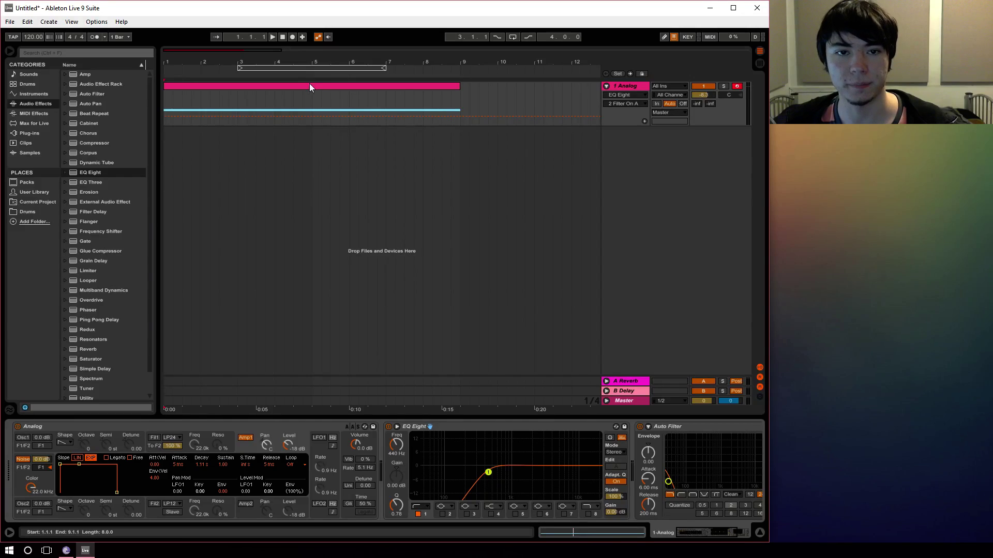
Step: Listen to the sweep with the low cut applied, then place the insert marker at bar 9
click(272, 37)
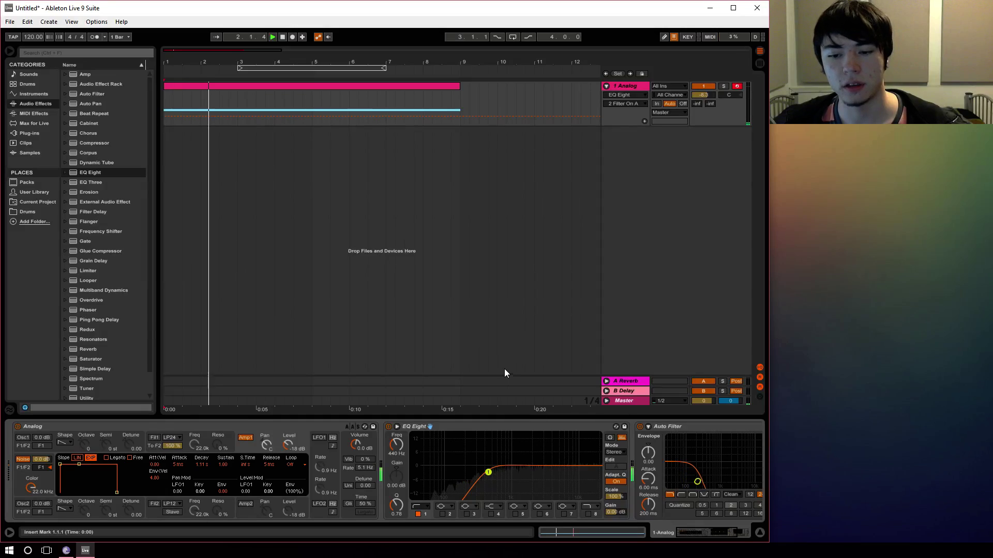
click(282, 37)
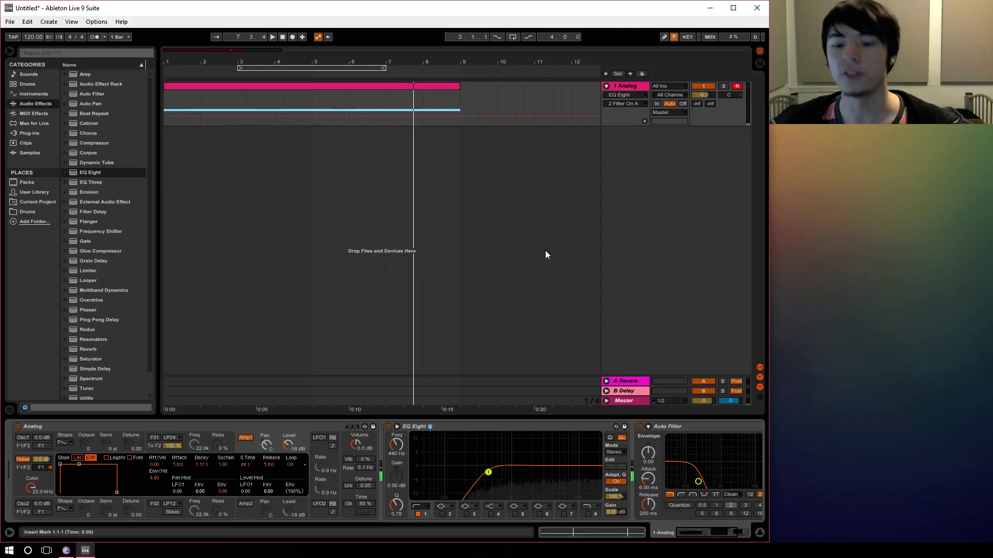
click(461, 101)
Step: Insert a Reverb between EQ Eight and Auto Filter on the Analog track
click(637, 88)
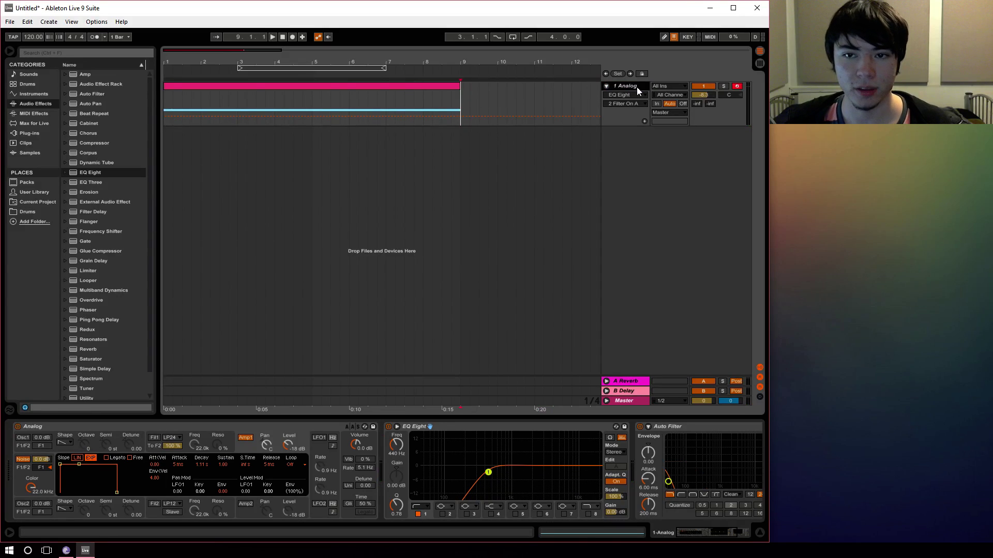
scroll(733, 516, down, 3)
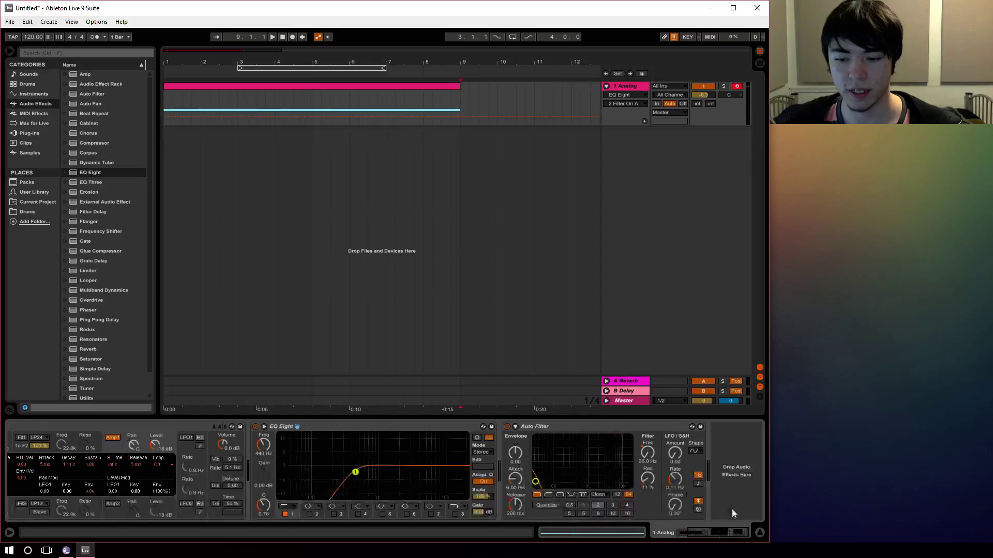
scroll(86, 351, down, 2)
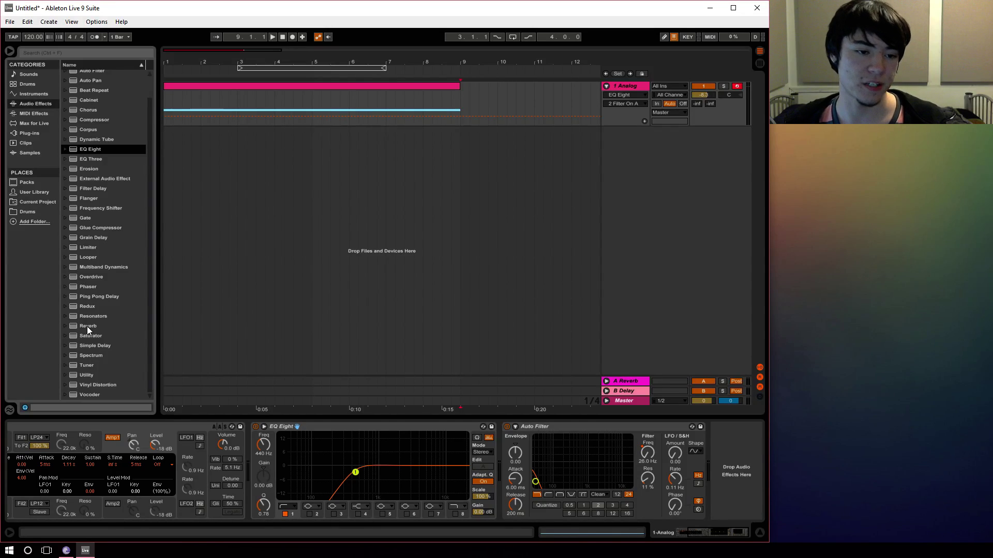
mouse_move(86, 327)
mouse_down()
mouse_move(712, 465)
mouse_move(650, 486)
mouse_move(508, 486)
mouse_up()
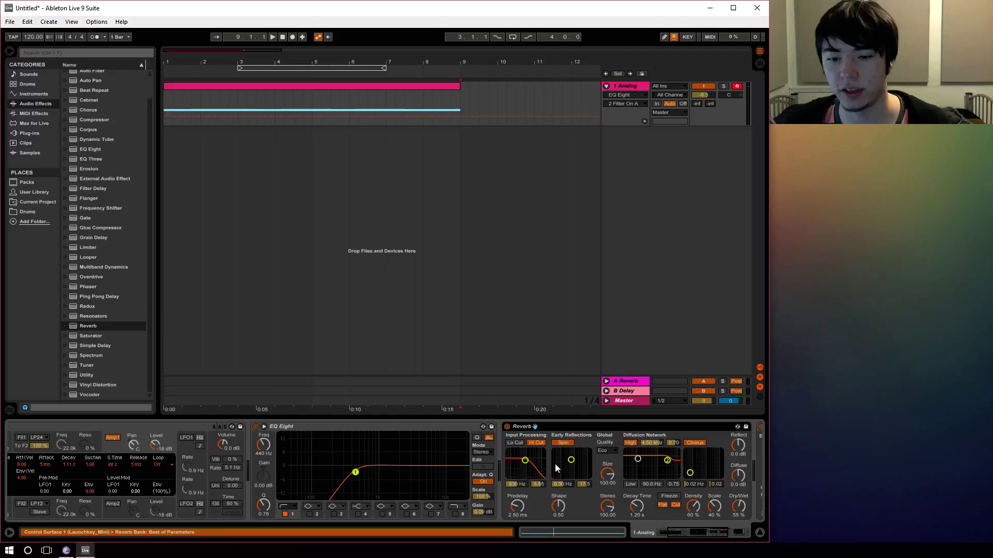
Step: Set the Reverb quality to High and turn off its Spin, high shelf, Chorus and Hi Cut
click(608, 451)
click(604, 473)
click(565, 442)
click(631, 443)
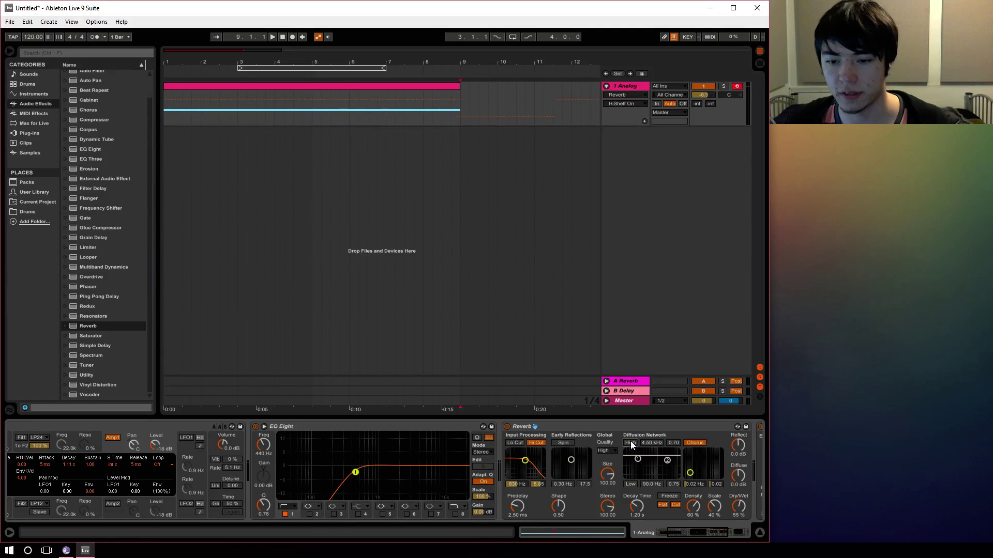
click(697, 442)
click(528, 442)
Step: Set the Reverb's size to about 122, decay time to about 1.92 s and dry/wet to 56% while auditioning the sweep
drag(609, 474, 609, 467)
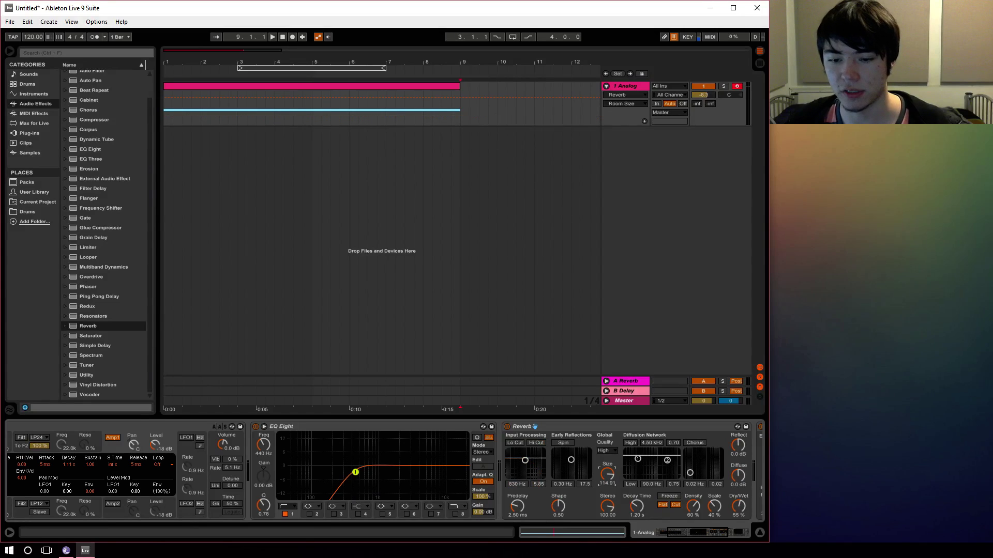
click(630, 514)
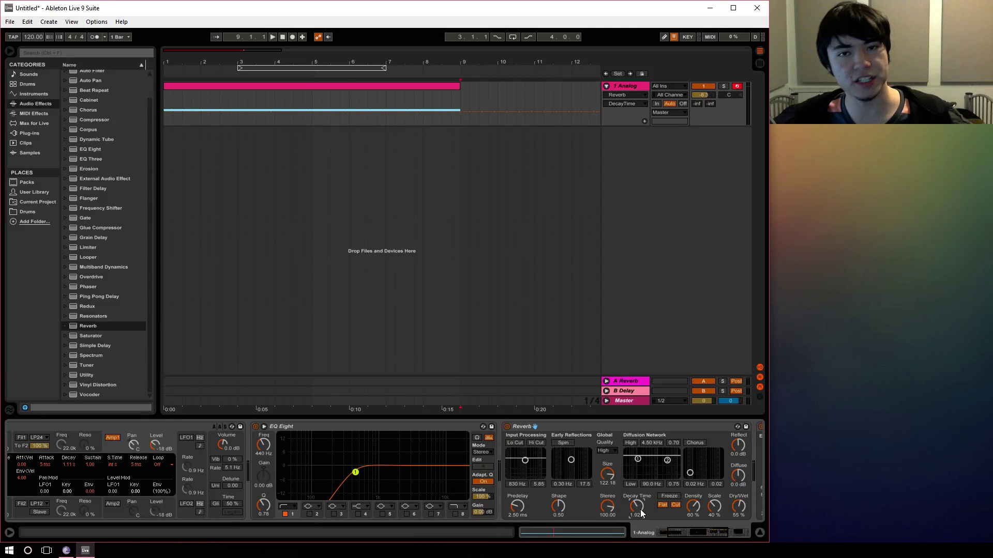
click(273, 37)
double_click(282, 37)
click(271, 37)
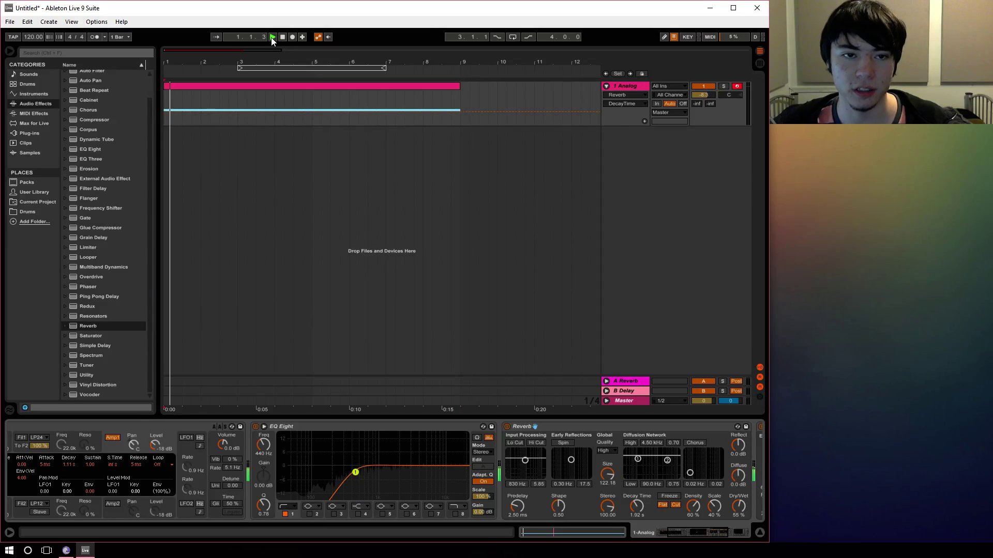
drag(739, 507, 738, 504)
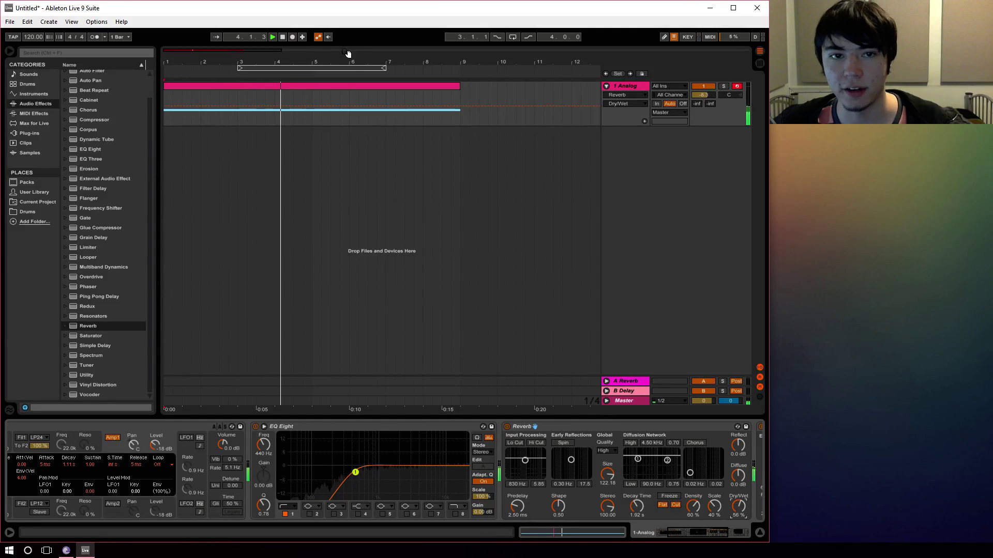
click(284, 40)
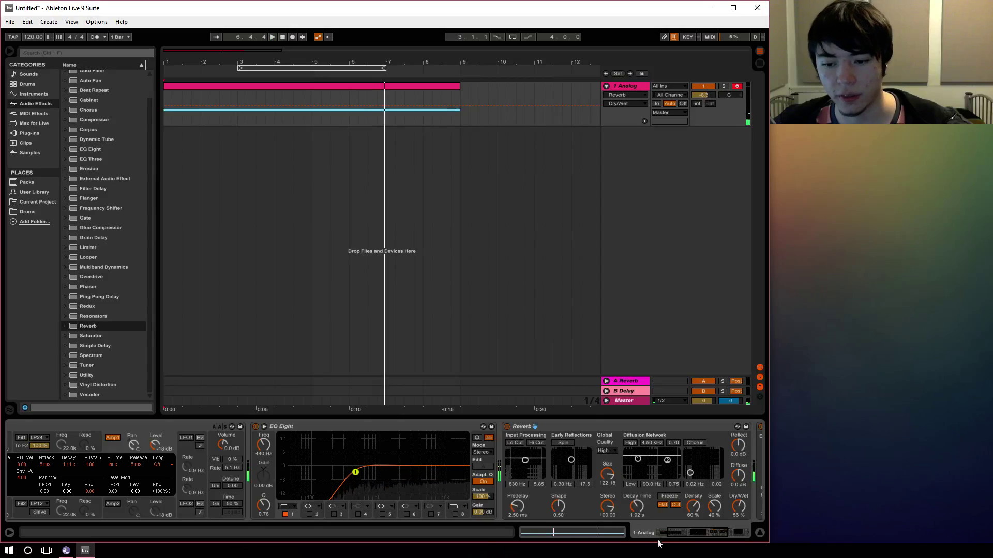
Step: Add a Compressor after Auto Filter and, during playback, set its threshold to about -22.6 dB and output to about -4.29 dB
click(737, 533)
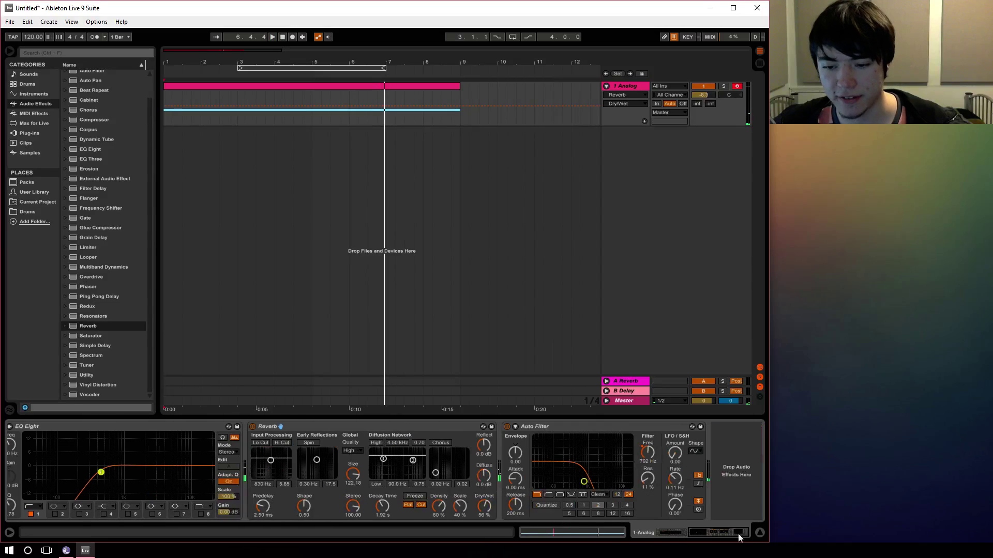
click(459, 102)
drag(91, 120, 721, 460)
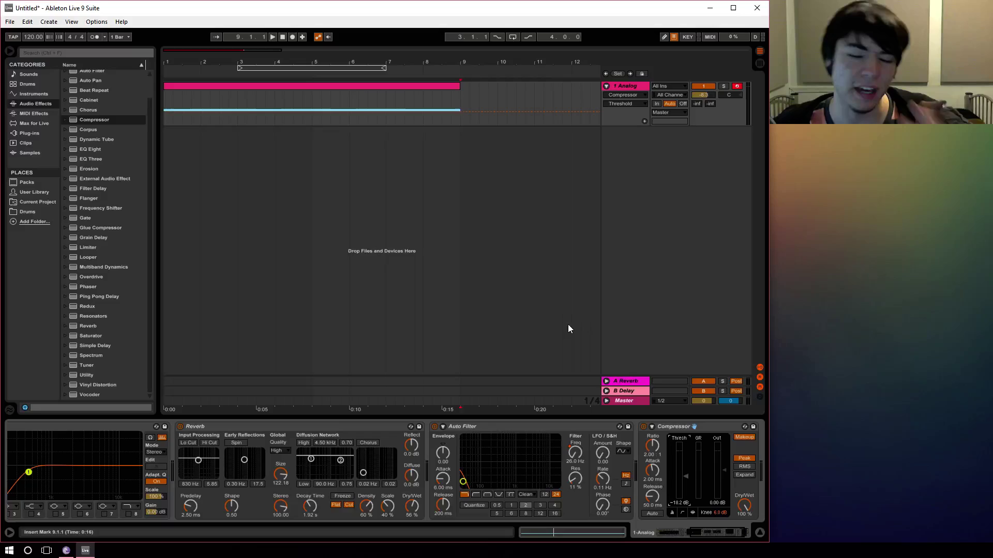
click(272, 37)
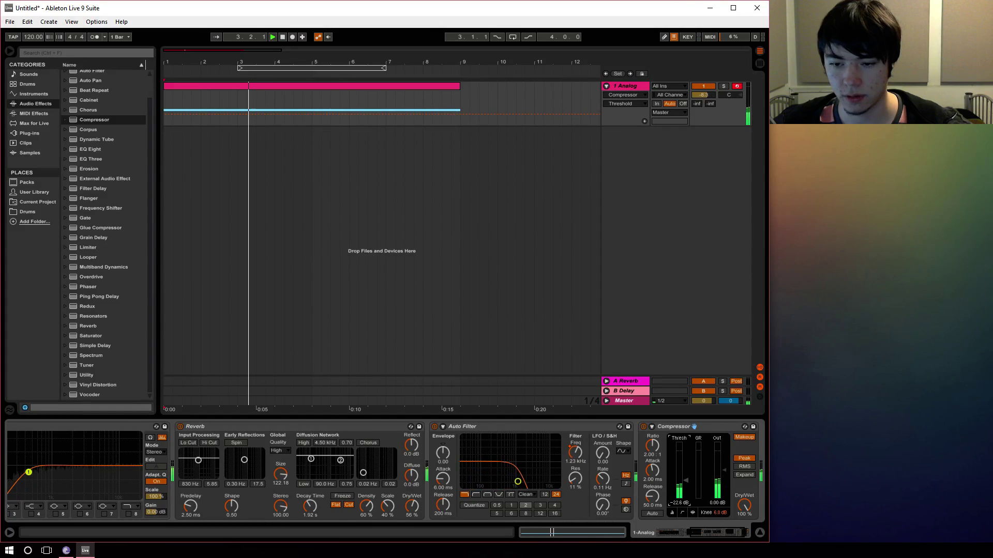
drag(724, 471, 724, 474)
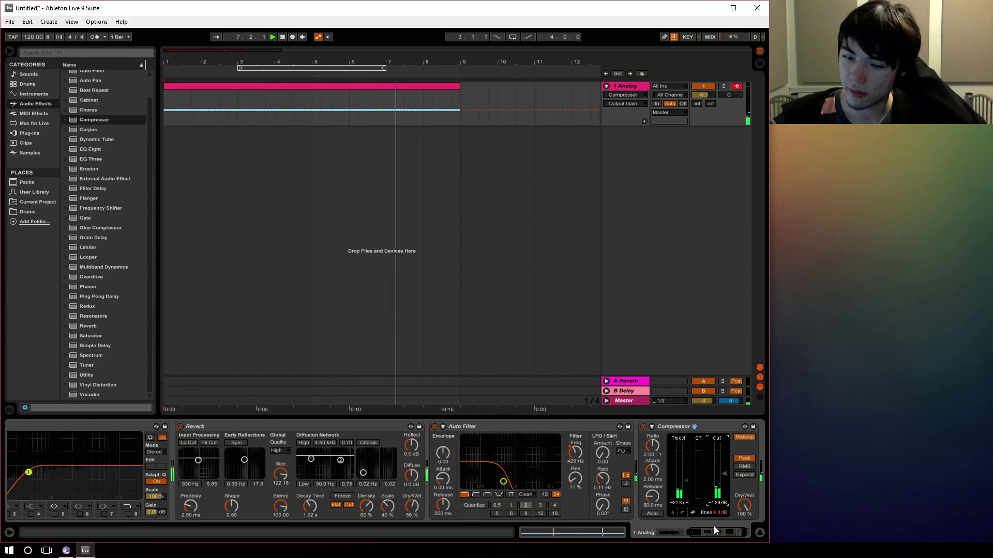
drag(719, 532, 742, 537)
Step: Insert a new MIDI track below Analog and load an empty Drum Rack onto it
right_click(630, 87)
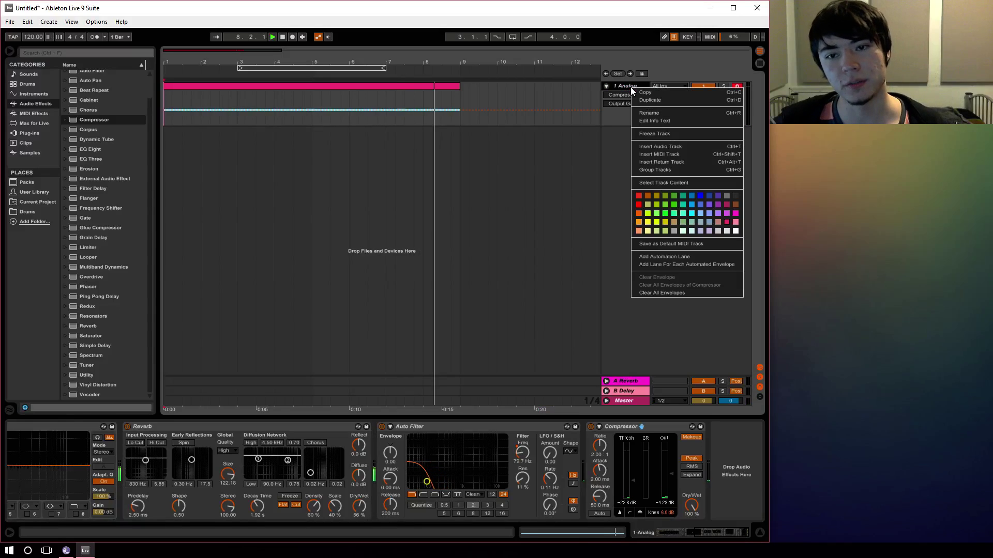
click(599, 158)
right_click(619, 87)
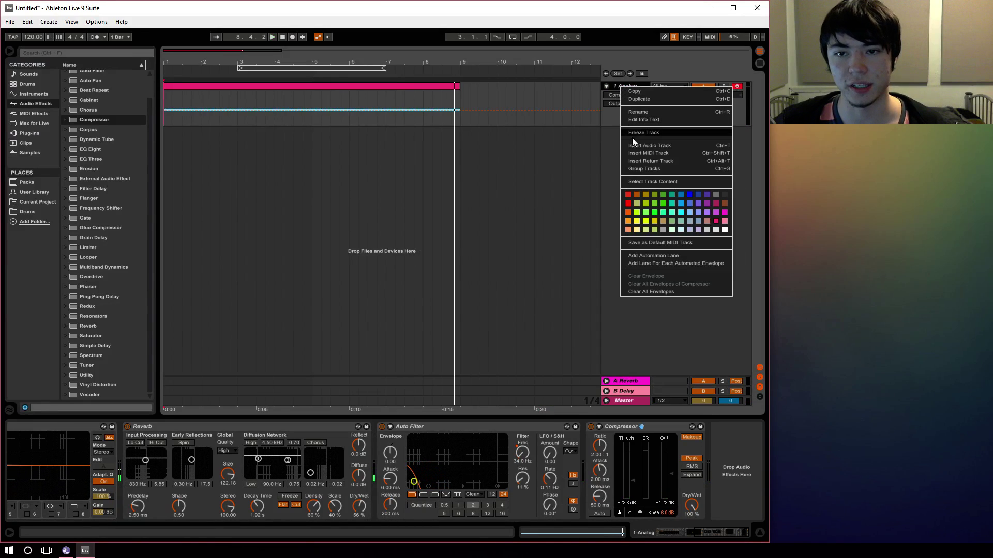
click(653, 154)
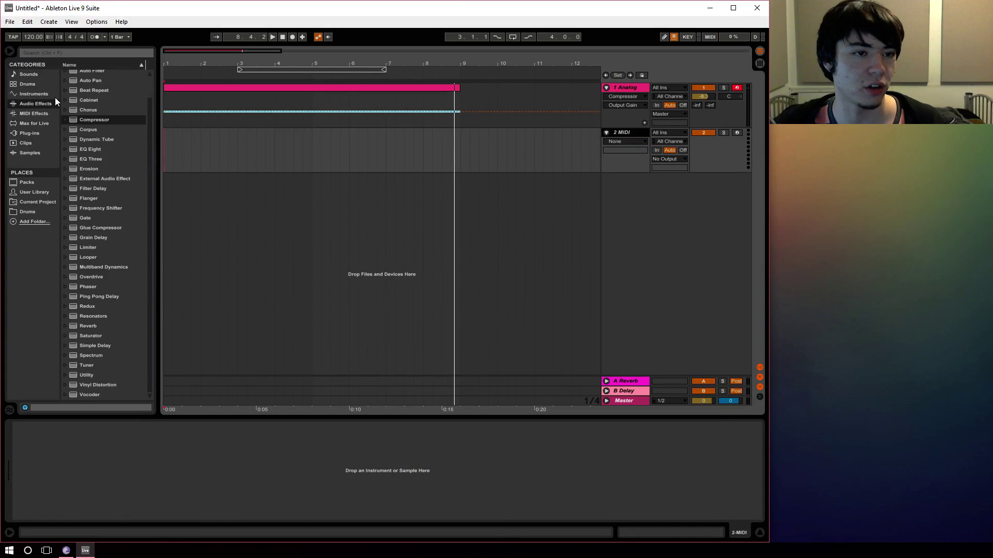
click(29, 83)
click(29, 94)
click(29, 85)
drag(93, 83, 317, 150)
Step: Load the Black Octopus kick sample Lev_Kick_A_001 from the Drums folder onto the Drum Rack's C1 pad
click(29, 212)
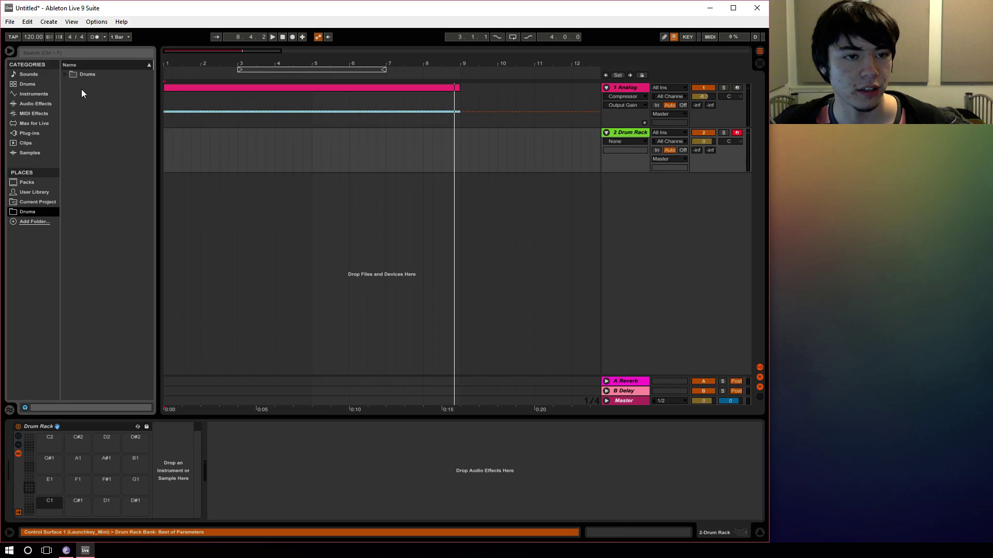
click(70, 104)
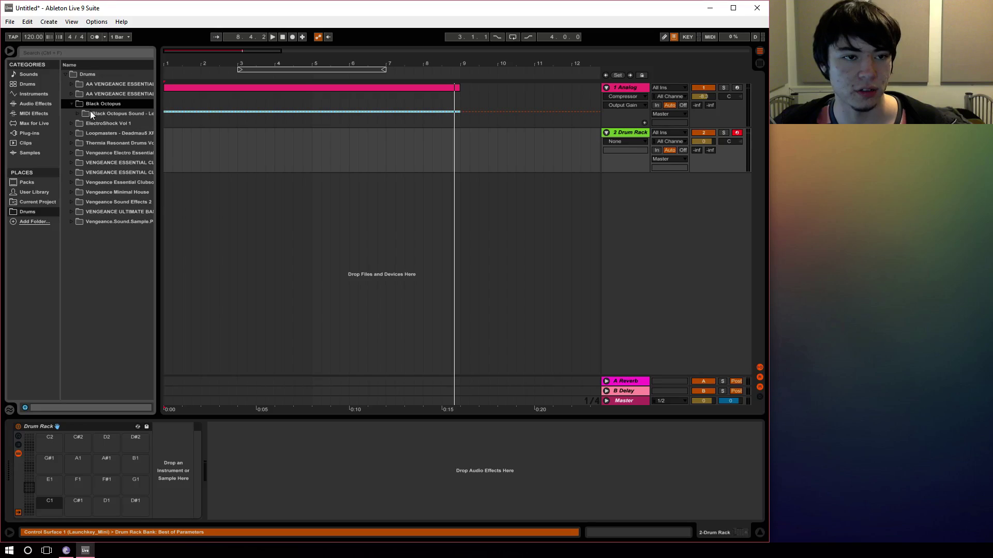
click(77, 114)
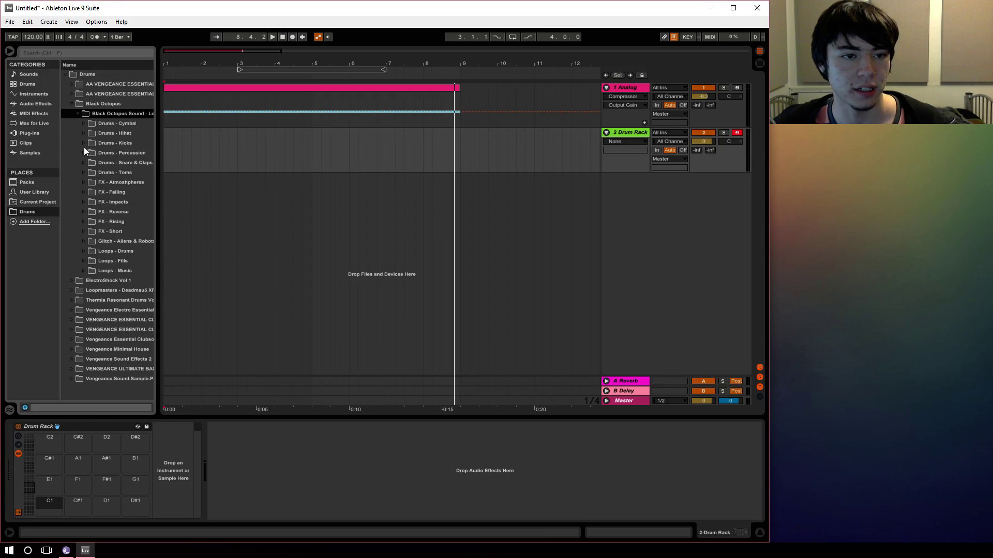
click(86, 146)
drag(117, 153, 54, 504)
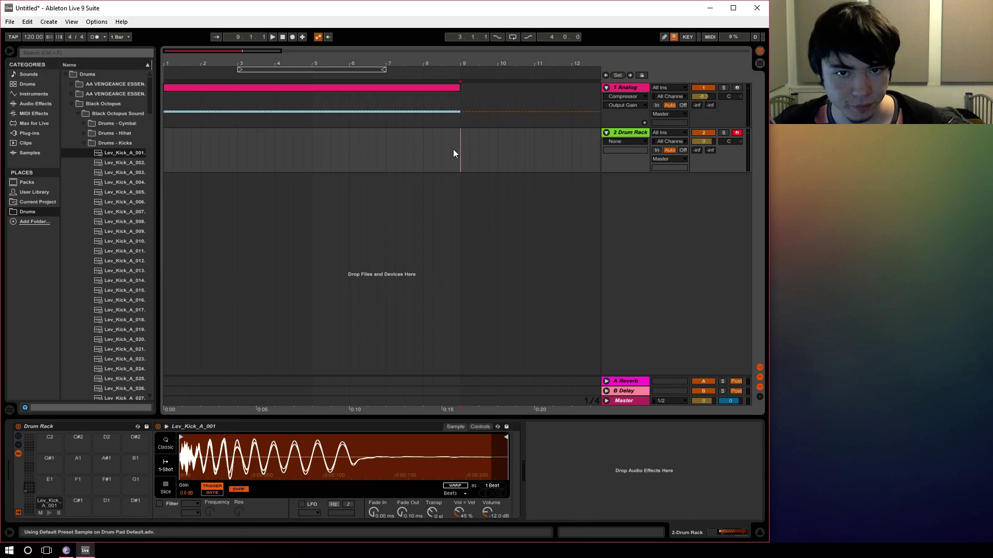
Step: Create an empty MIDI clip on the Drum Rack track spanning bar 1 to bar 9
drag(460, 150, 136, 172)
right_click(274, 160)
click(312, 216)
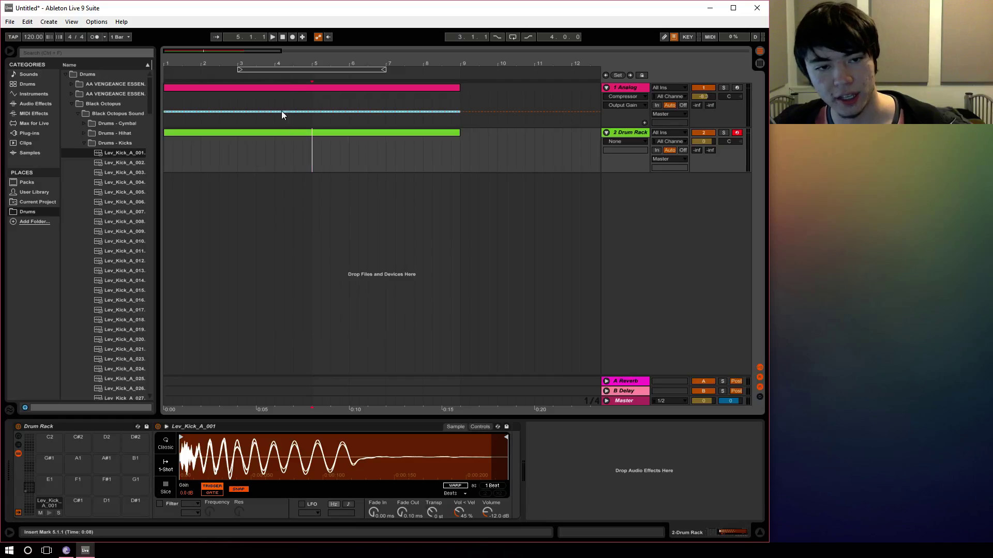
Step: Open the Drum Rack clip and enter C1 kick notes on the first two beats of bar 1
click(304, 132)
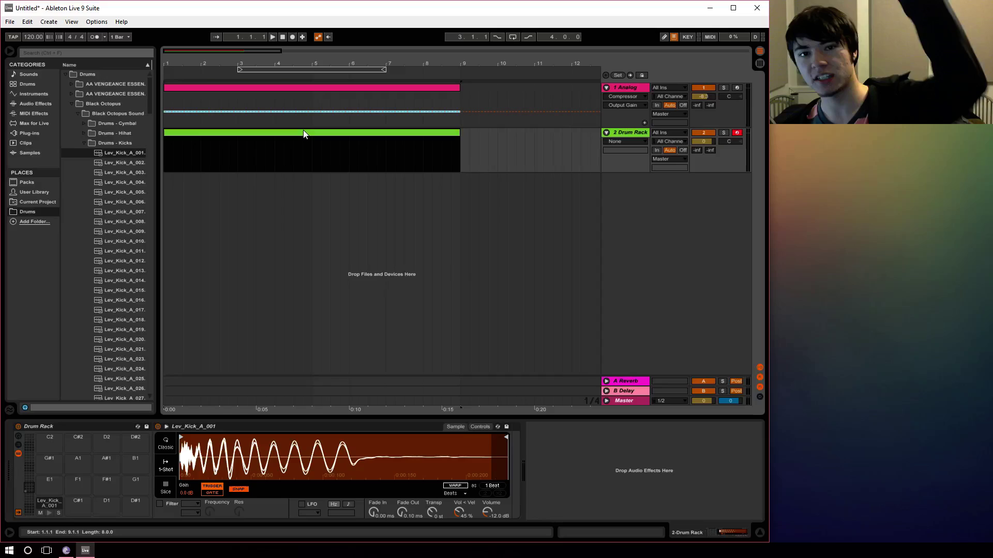
click(305, 131)
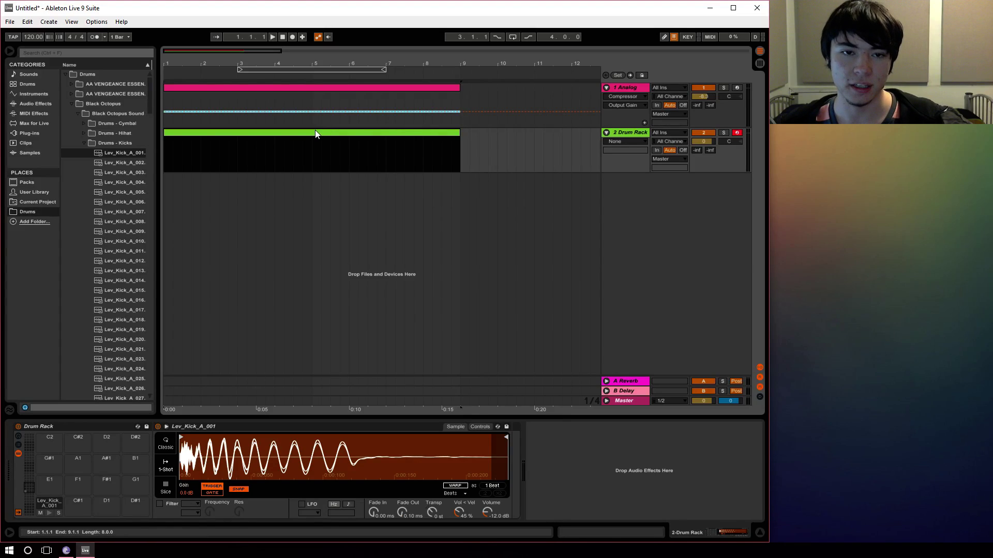
drag(255, 52, 255, 52)
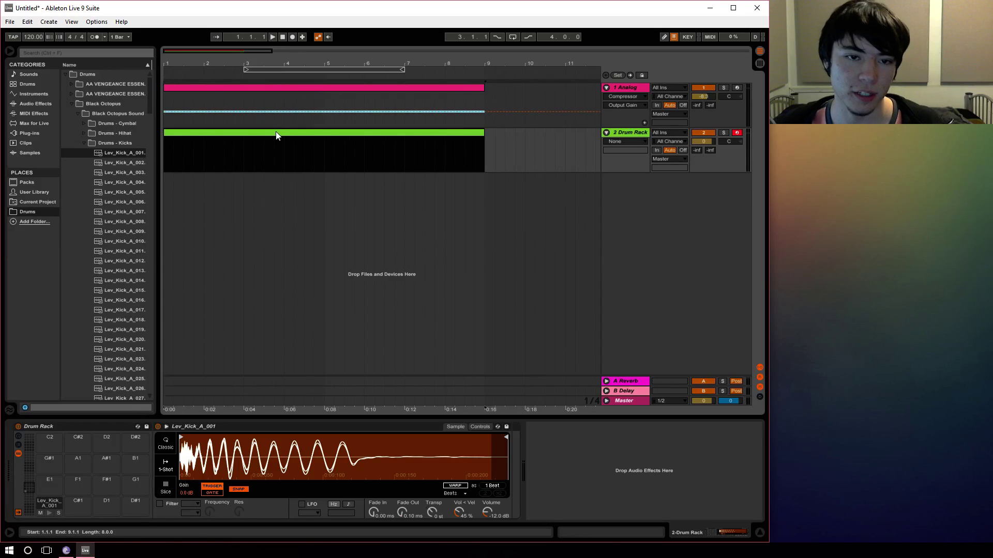
double_click(275, 131)
click(182, 320)
click(200, 318)
Step: Duplicate the two kick notes repeatedly until every beat of the eight-bar clip has a kick
drag(213, 318, 3, 339)
key(ctrl+d)
key(ctrl+d)
key(ctrl+d)
key(ctrl+d)
key(ctrl+d)
key(ctrl+d)
key(ctrl+d)
key(ctrl+d)
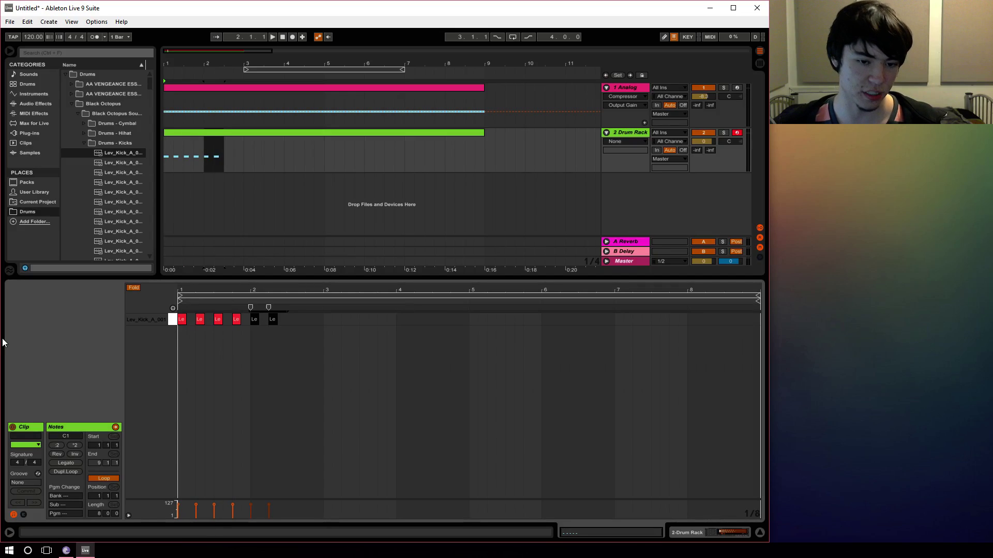
key(ctrl+d)
key(ctrl+d)
key(ctrl+d)
key(ctrl+d)
key(ctrl+d)
key(ctrl+d)
key(ctrl+d)
key(ctrl+d)
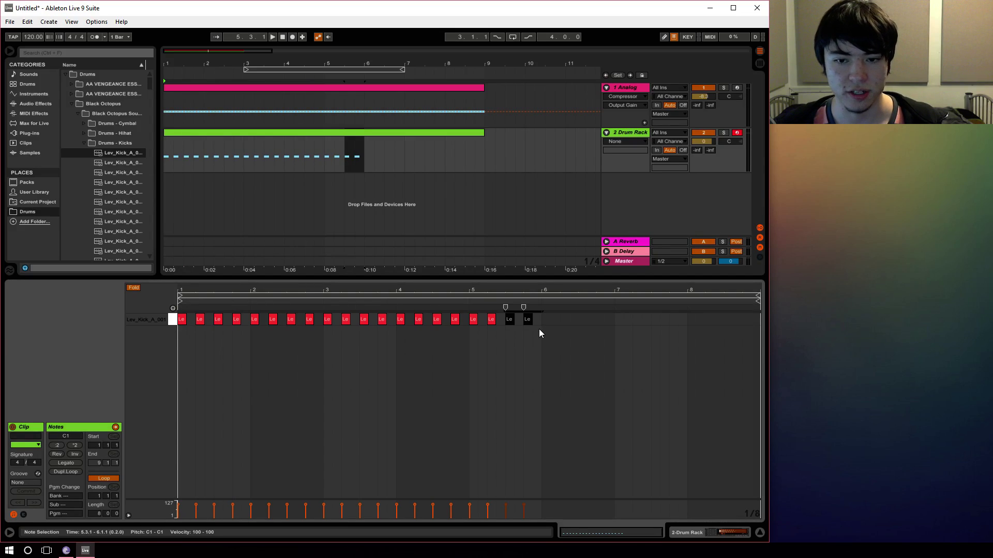
drag(408, 322, 252, 330)
click(266, 339)
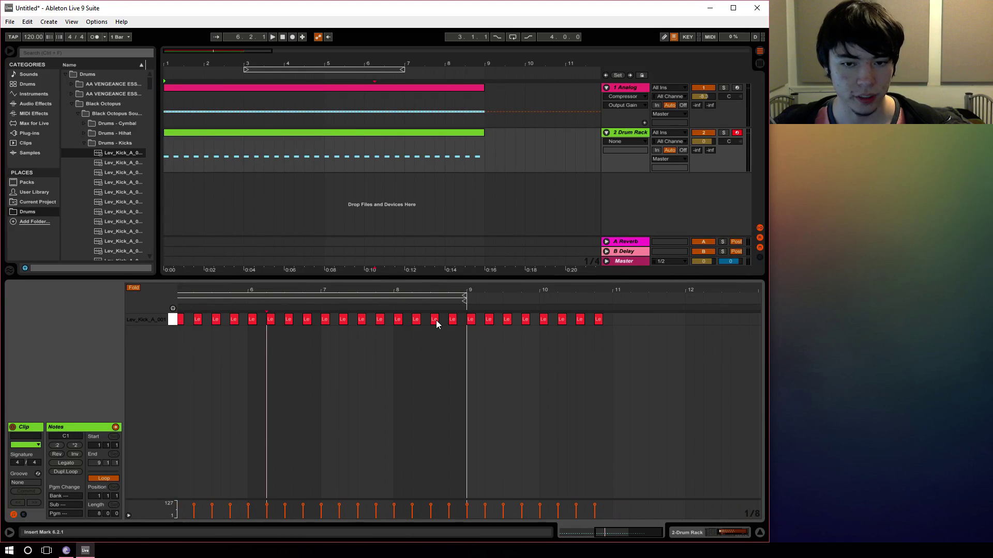
Step: Lower the Drum Rack track's volume while auditioning the kick with the white noise
click(282, 37)
key(space)
drag(703, 142, 703, 157)
key(space)
Step: Set the project tempo to 128 BPM and audition the result
drag(27, 38, 27, 27)
key(space)
key(space)
Step: Add a Glue Compressor after the Compressor at the end of the Analog track's device chain
click(629, 87)
click(717, 534)
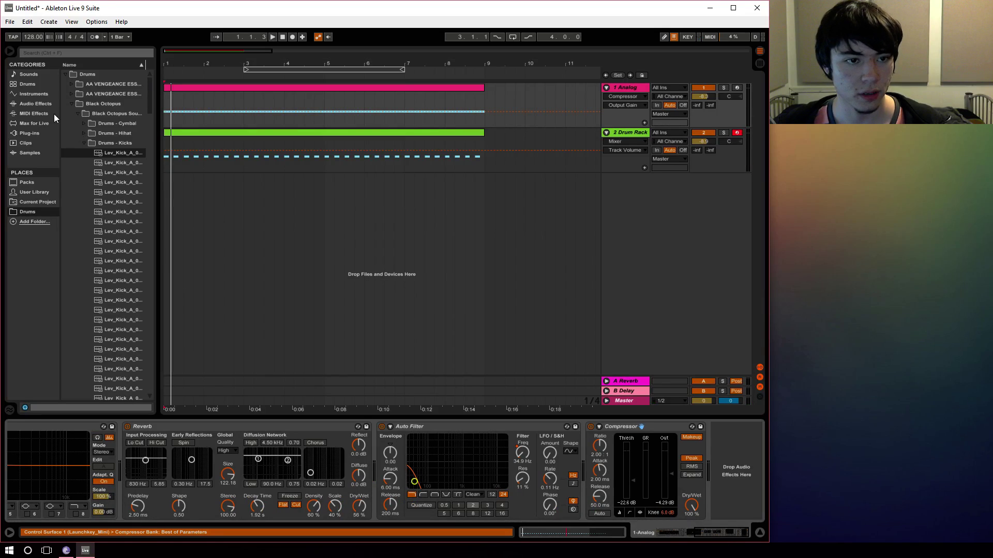
click(31, 104)
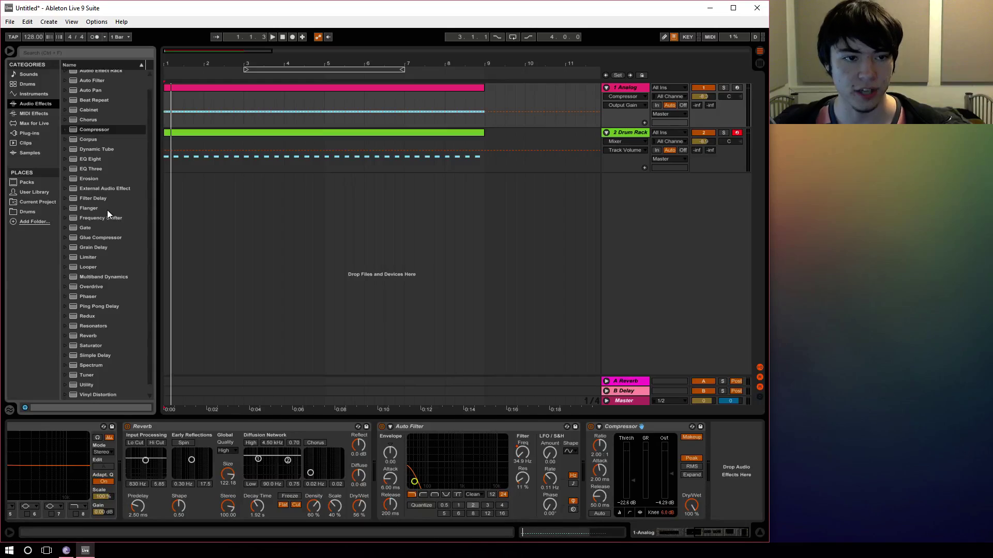
scroll(107, 210, up, 2)
drag(110, 249, 729, 486)
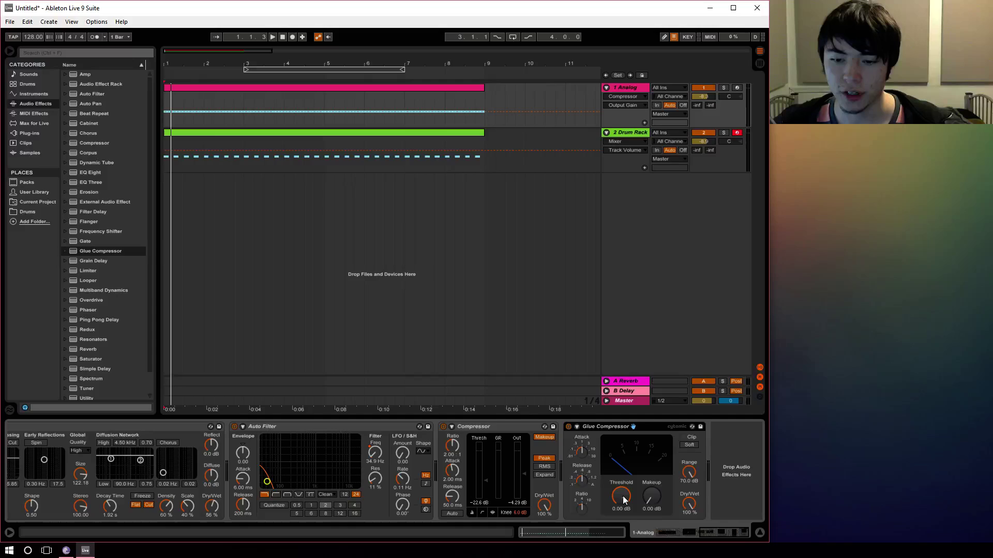
Step: Enable the Glue Compressor's sidechain and set its audio source to 2-Drum Rack
click(578, 427)
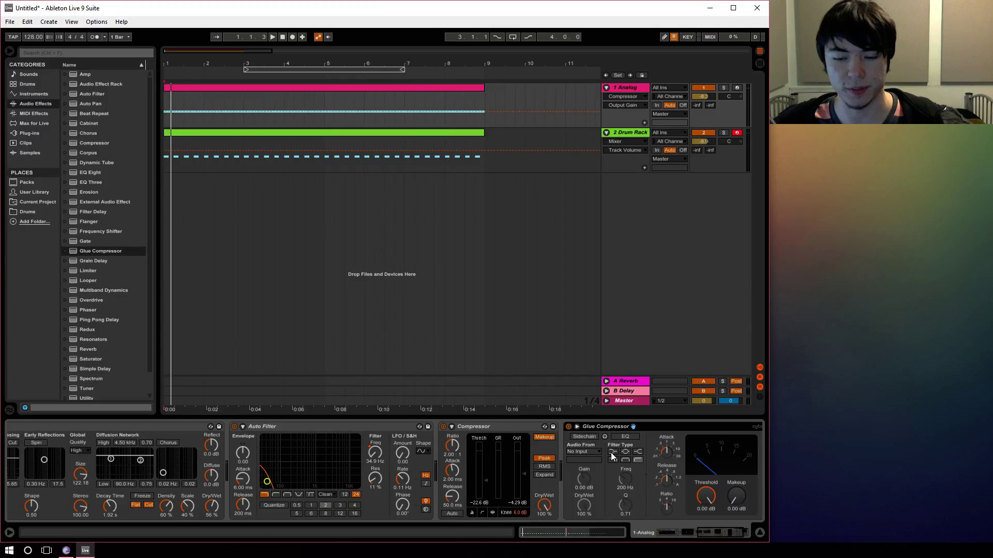
click(737, 534)
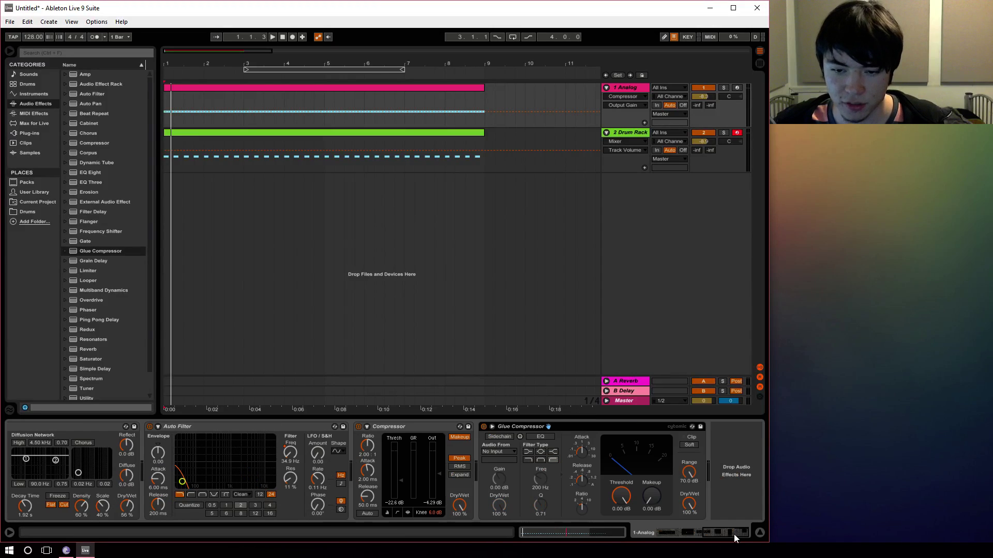
click(493, 427)
click(495, 427)
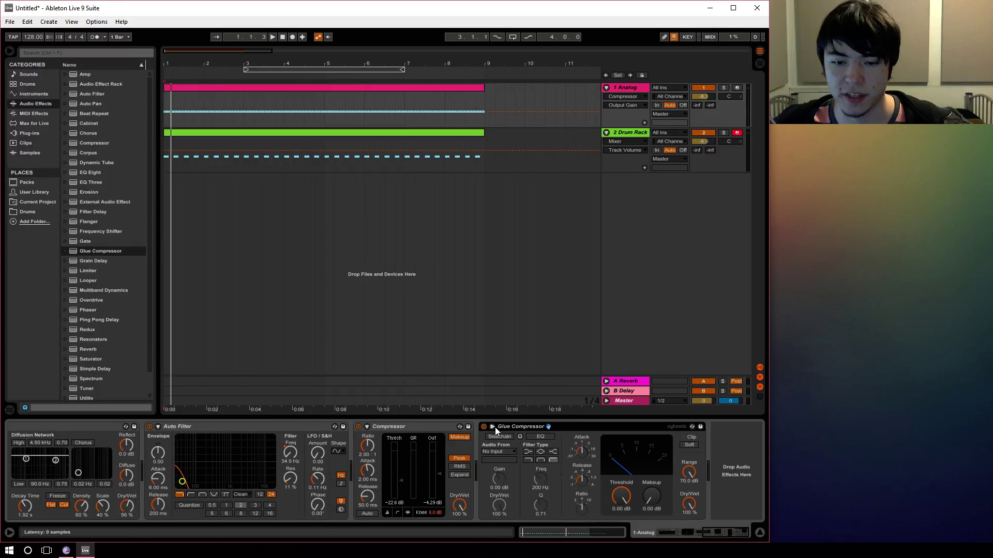
click(503, 436)
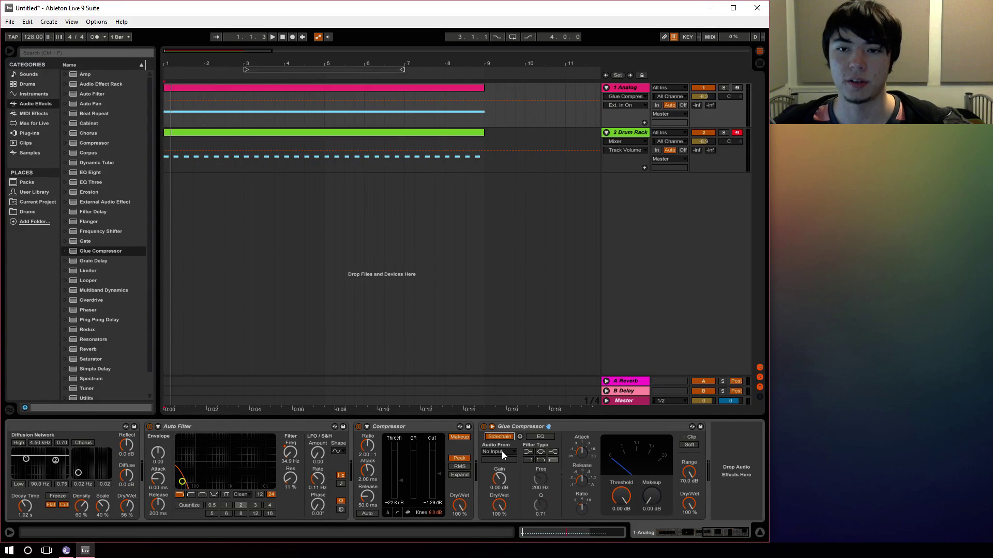
click(502, 451)
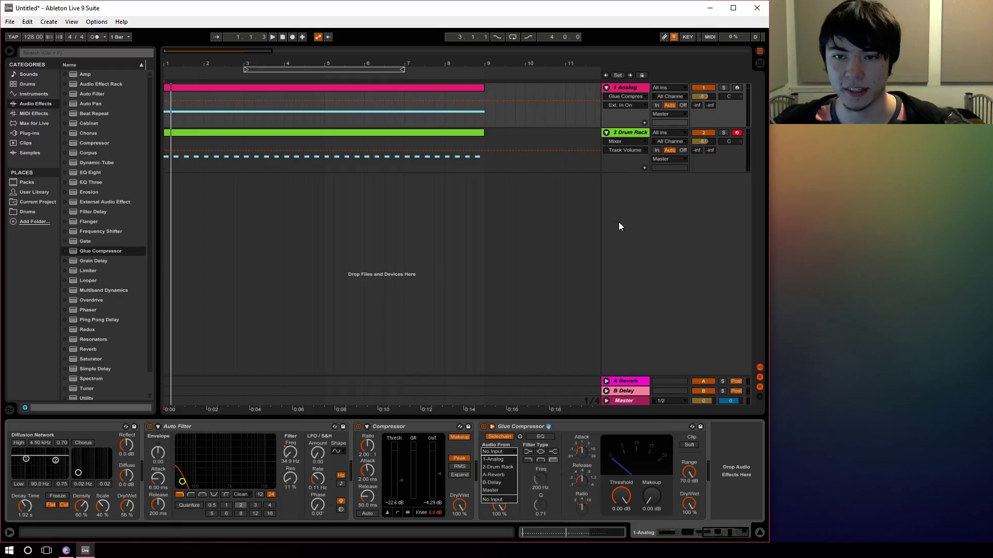
click(508, 467)
Step: Set the Glue Compressor's threshold to -22.2 dB and makeup to 7.46 dB during playback, soloing the Drum Rack temporarily
drag(618, 499, 618, 533)
click(723, 133)
key(space)
drag(624, 500, 651, 489)
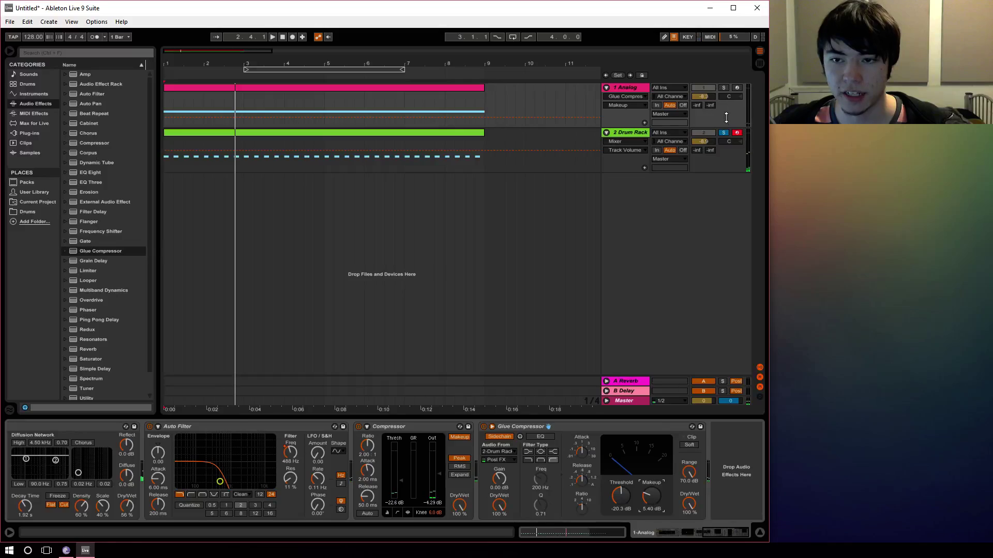
click(724, 134)
click(282, 37)
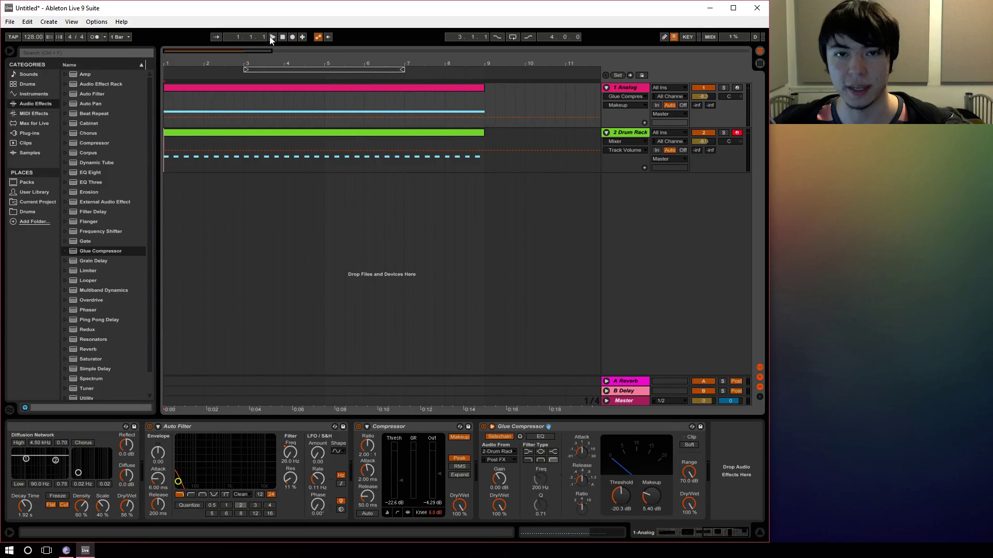
click(271, 37)
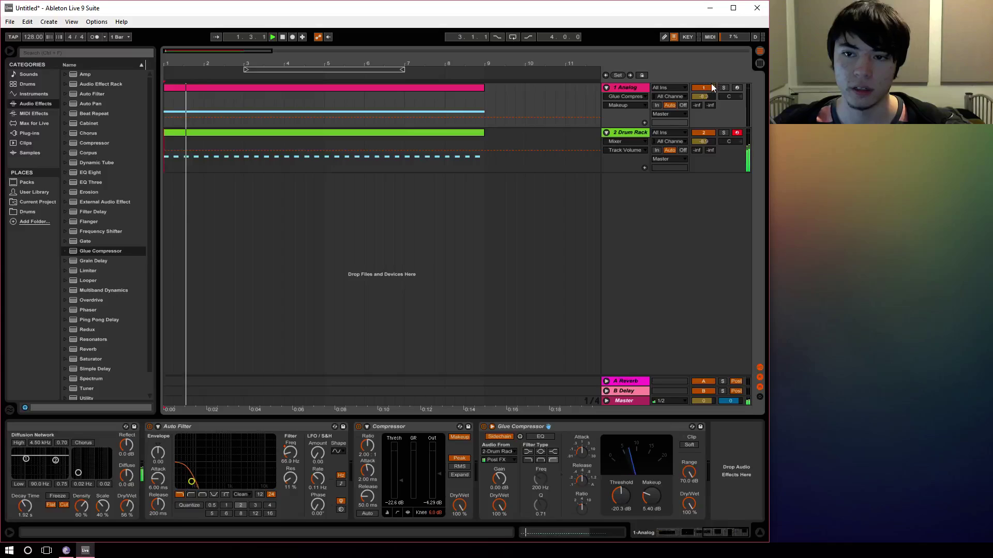
drag(652, 496, 621, 500)
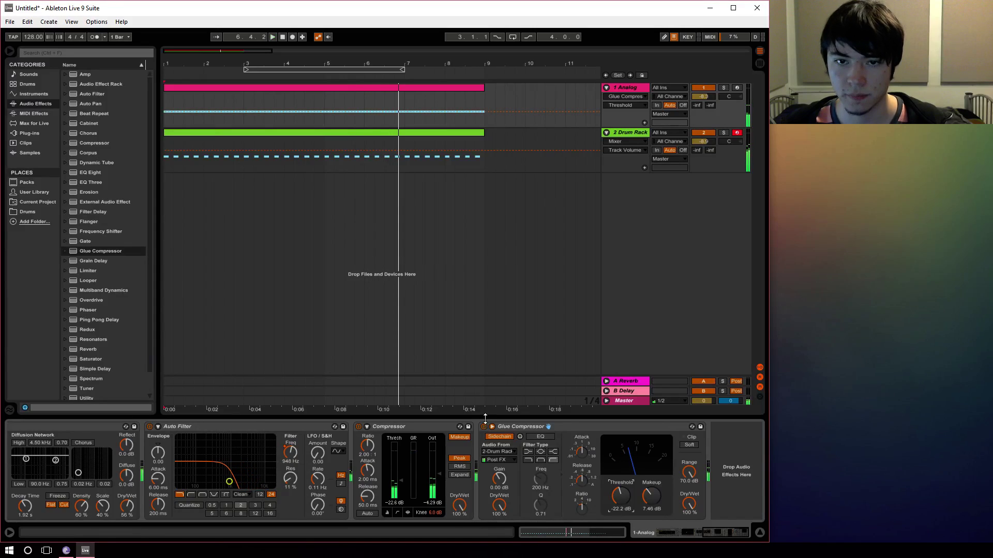
key(space)
click(324, 148)
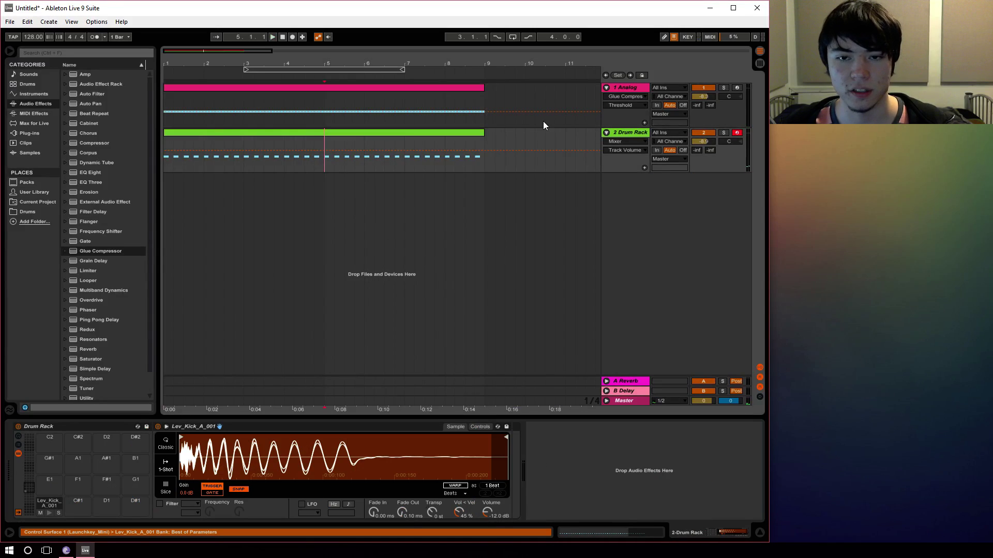
click(487, 125)
click(484, 151)
click(486, 122)
click(482, 150)
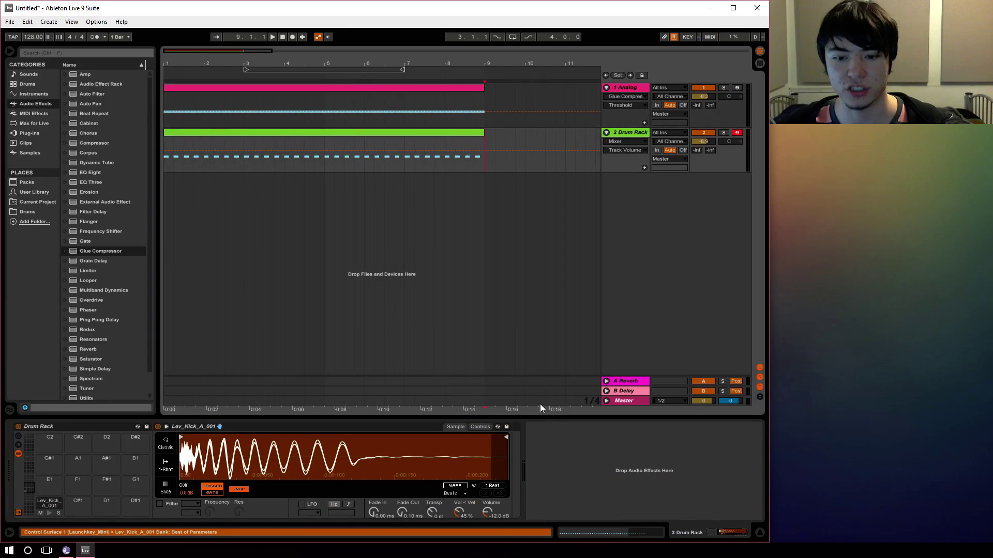
Step: Play the arrangement from the start and compare the sweep with the Glue Compressor bypassed, leaving the device enabled
click(495, 115)
click(280, 36)
click(274, 37)
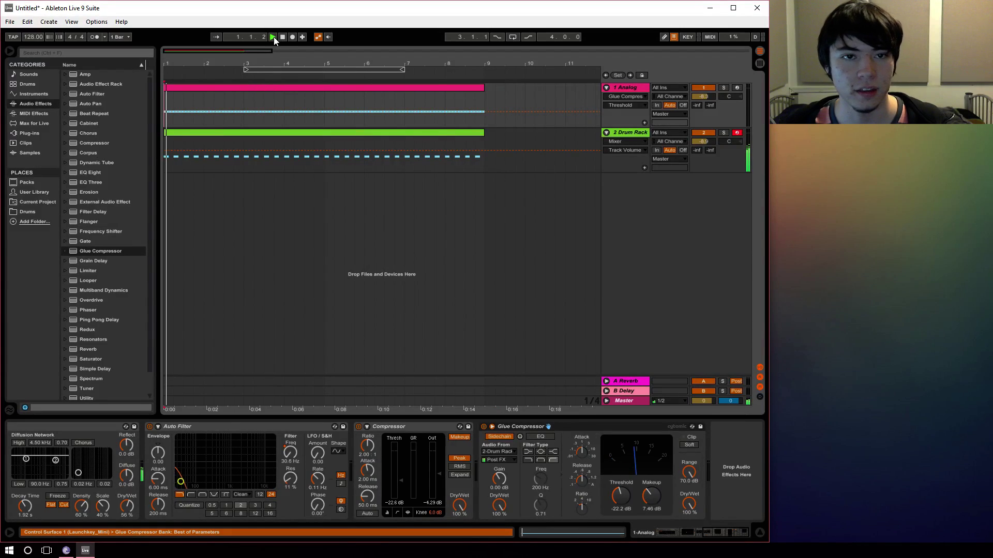
click(483, 426)
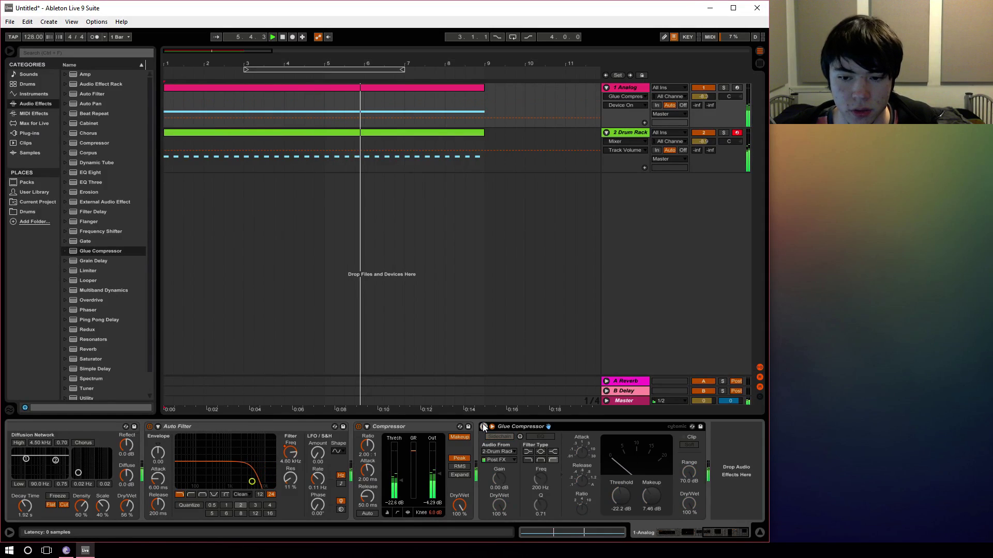
key(space)
click(484, 426)
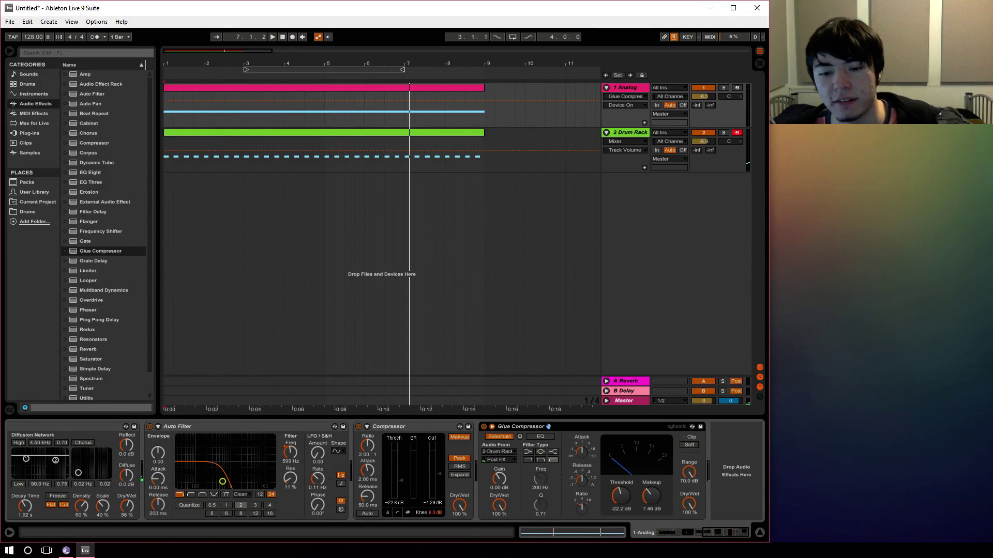
mouse_move(736, 533)
mouse_down()
mouse_move(627, 534)
mouse_move(740, 533)
mouse_up()
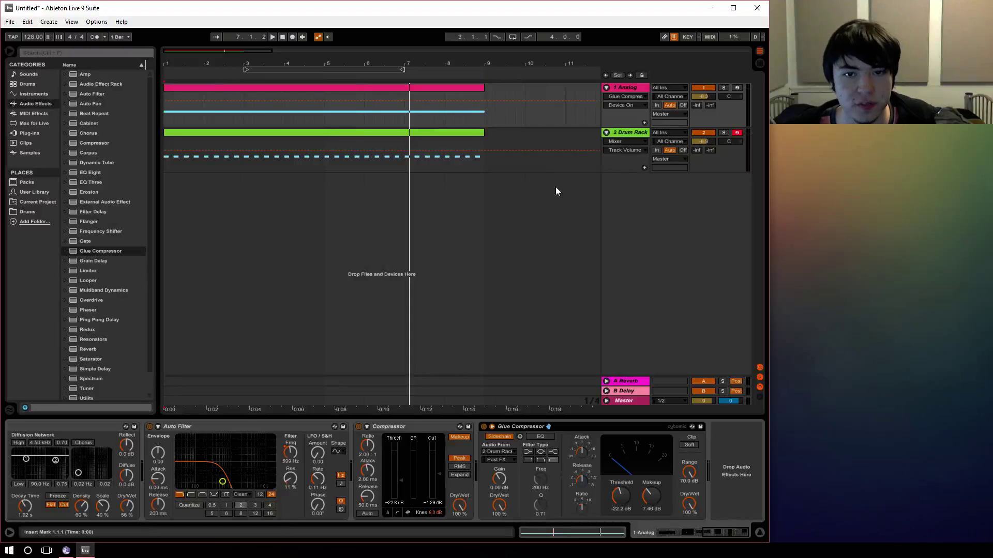
click(489, 134)
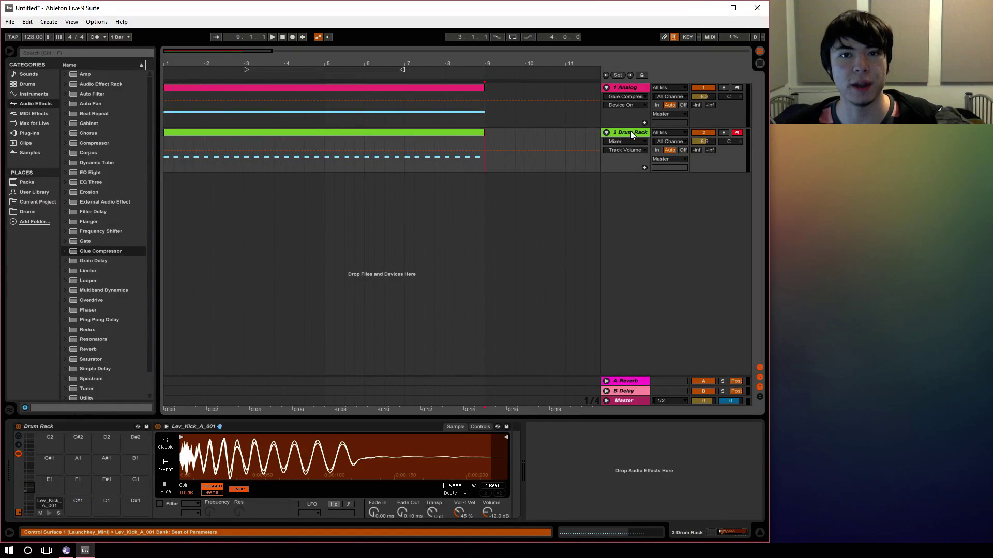